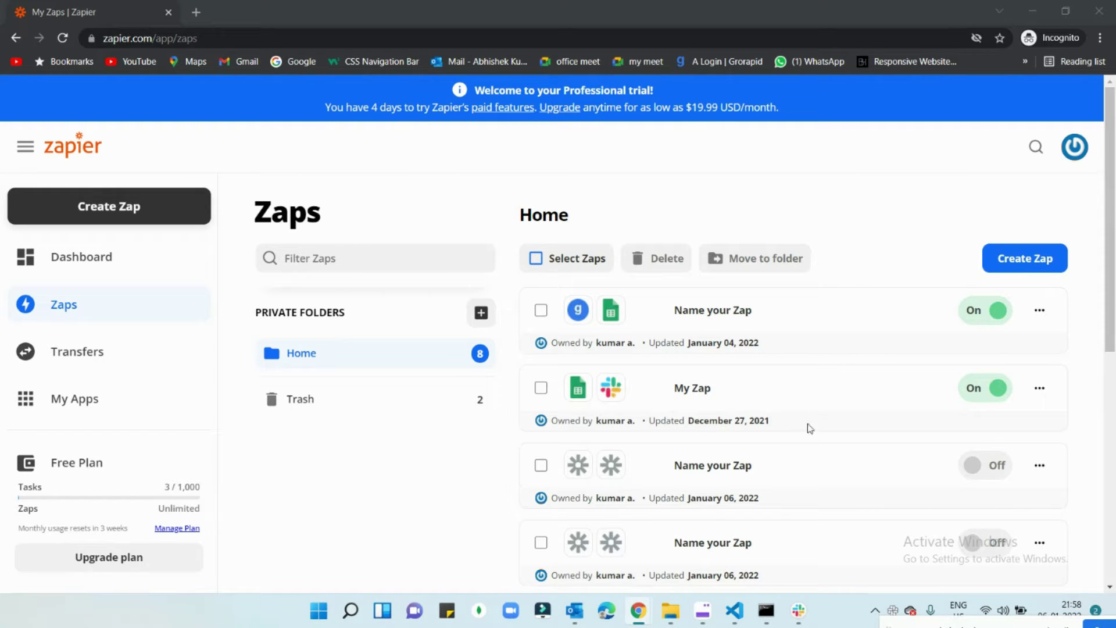
# Step: Open the Zapier Dashboard and browse the six recommended workflows, including Gmail and Google Sheets ones
pyautogui.scroll(-5, 808, 426)
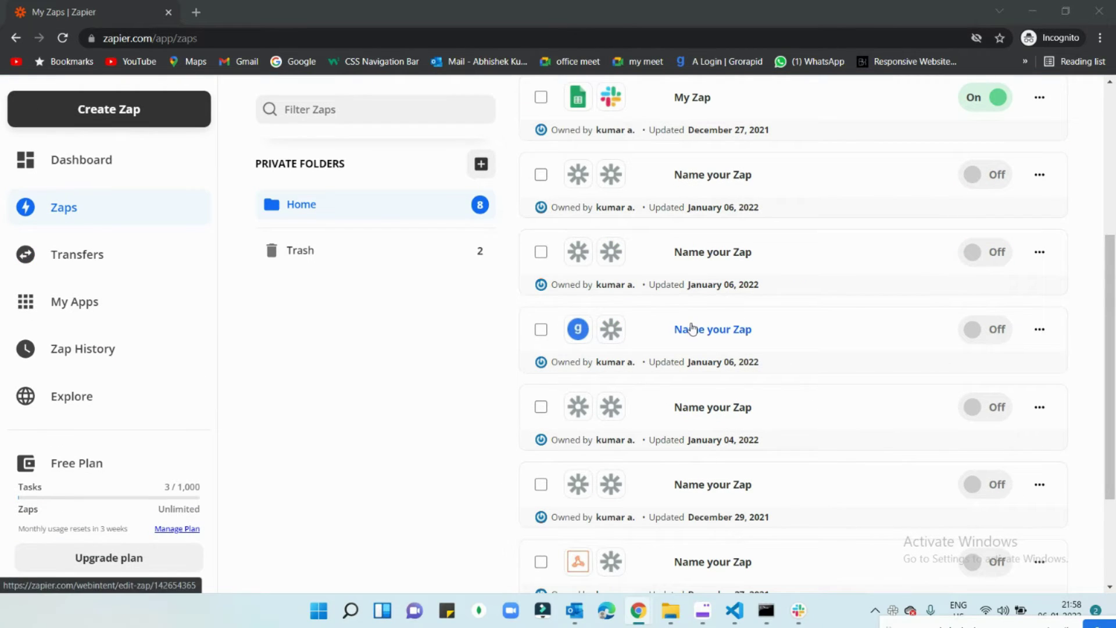
pyautogui.scroll(5, 610, 328)
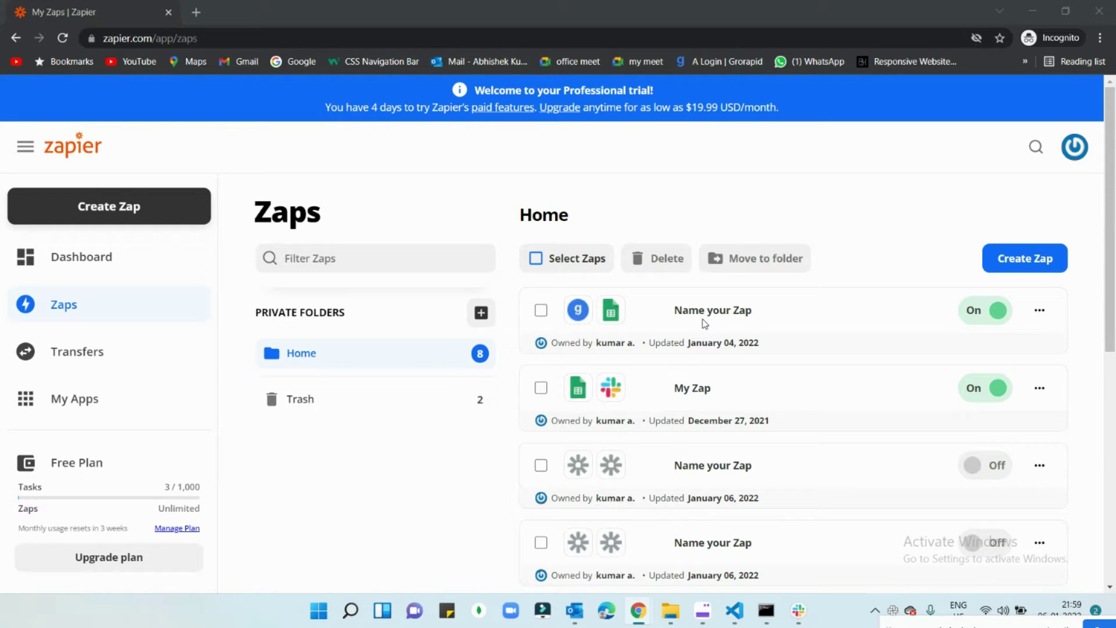
pyautogui.click(39, 257)
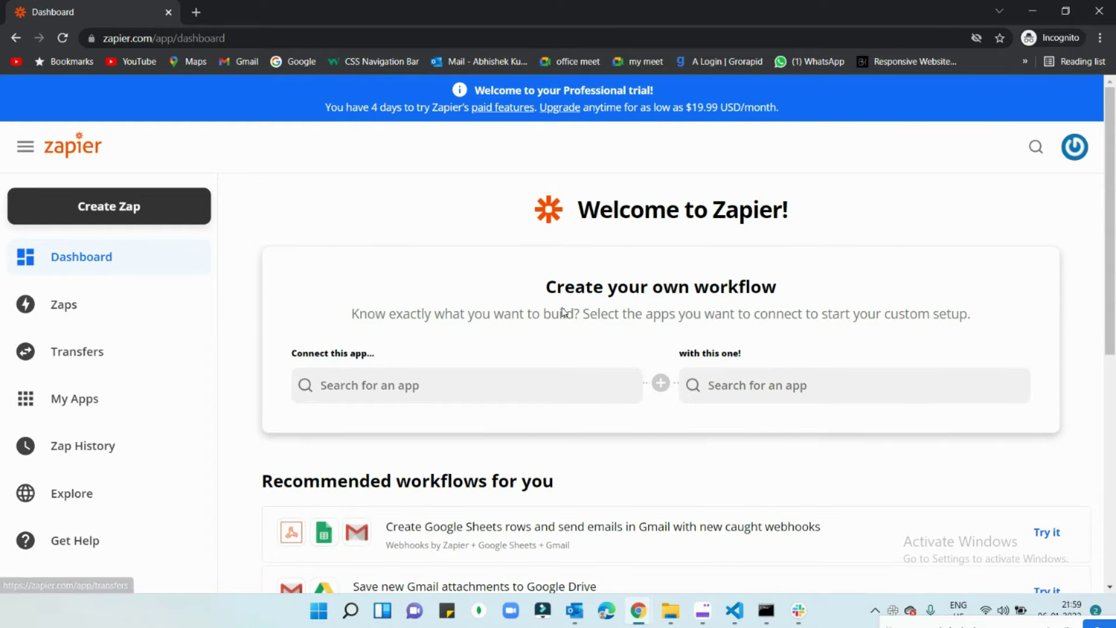
pyautogui.scroll(-3, 512, 325)
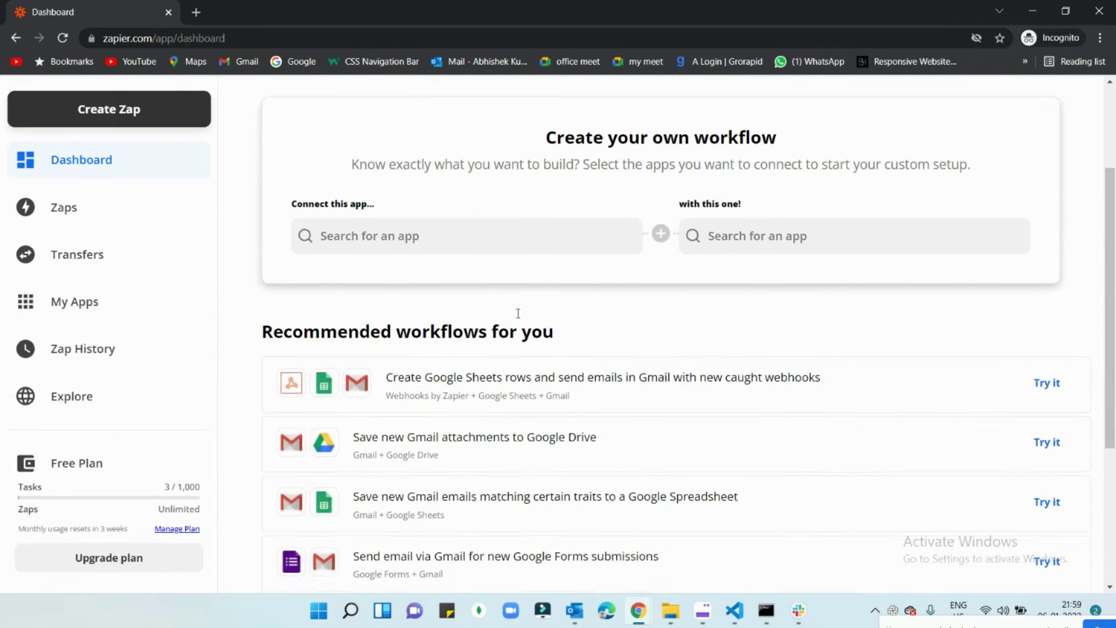
pyautogui.scroll(-3, 517, 314)
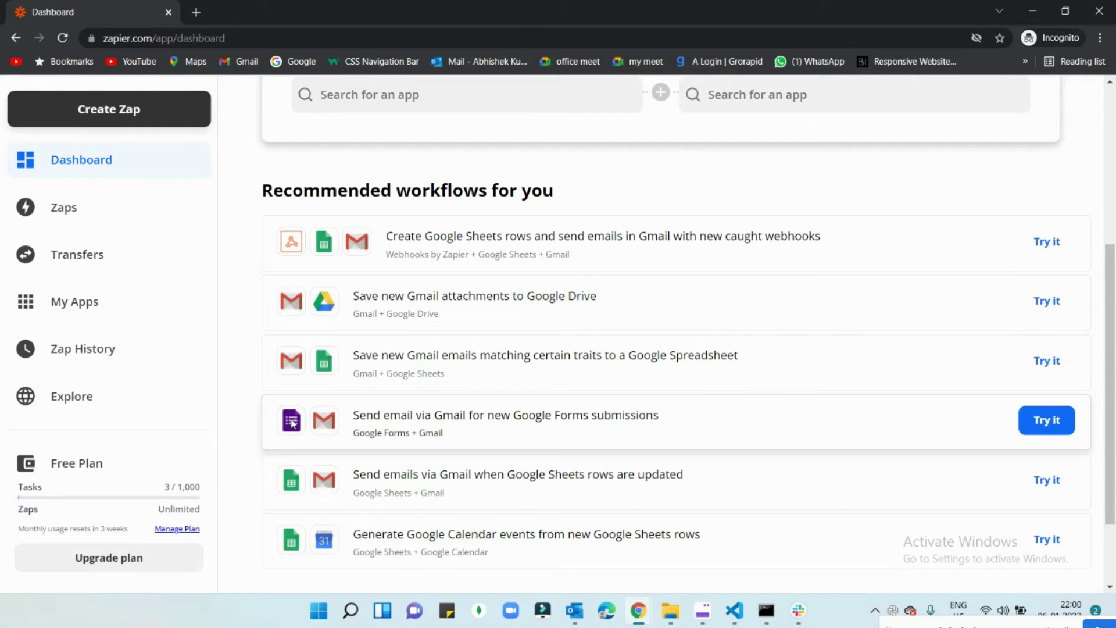
pyautogui.scroll(-2, 291, 485)
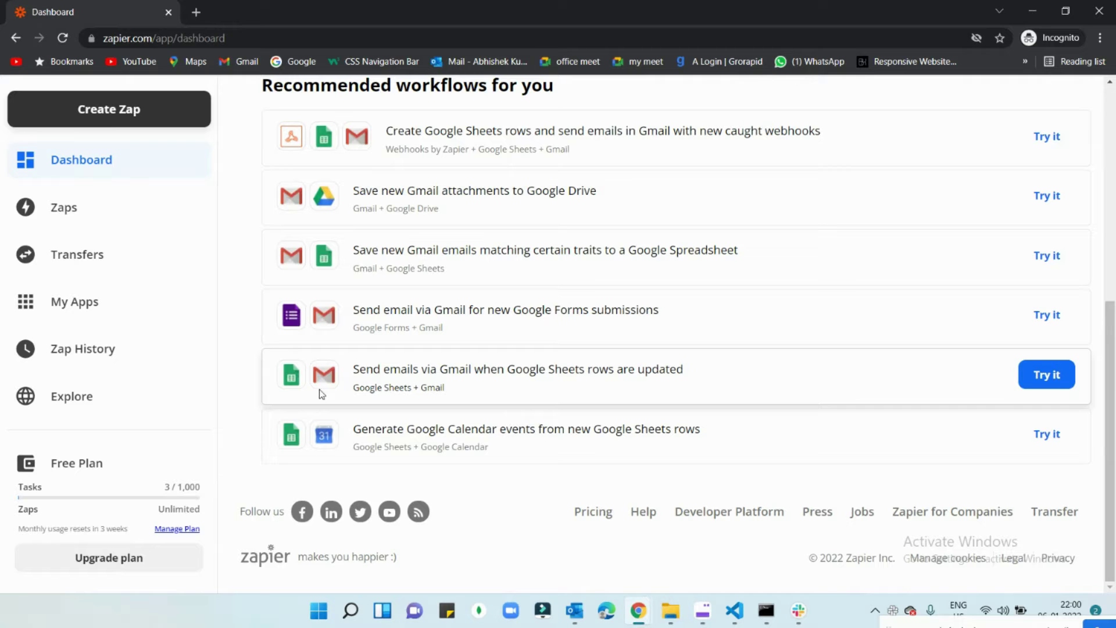
pyautogui.scroll(7, 662, 369)
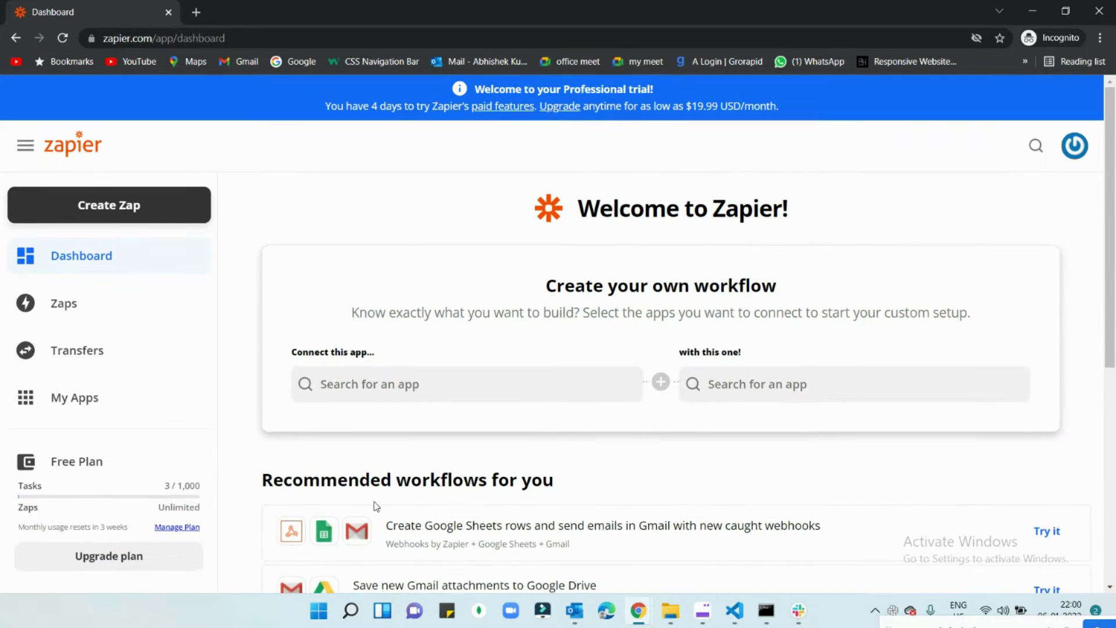
pyautogui.scroll(-5, 526, 281)
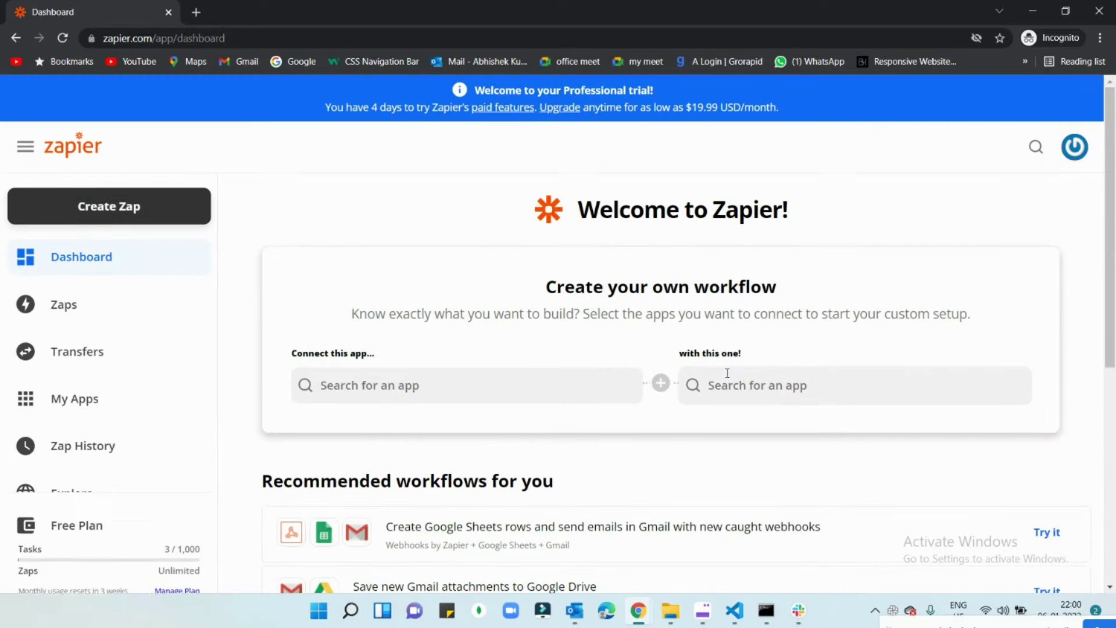
pyautogui.scroll(5, 725, 389)
pyautogui.click(356, 390)
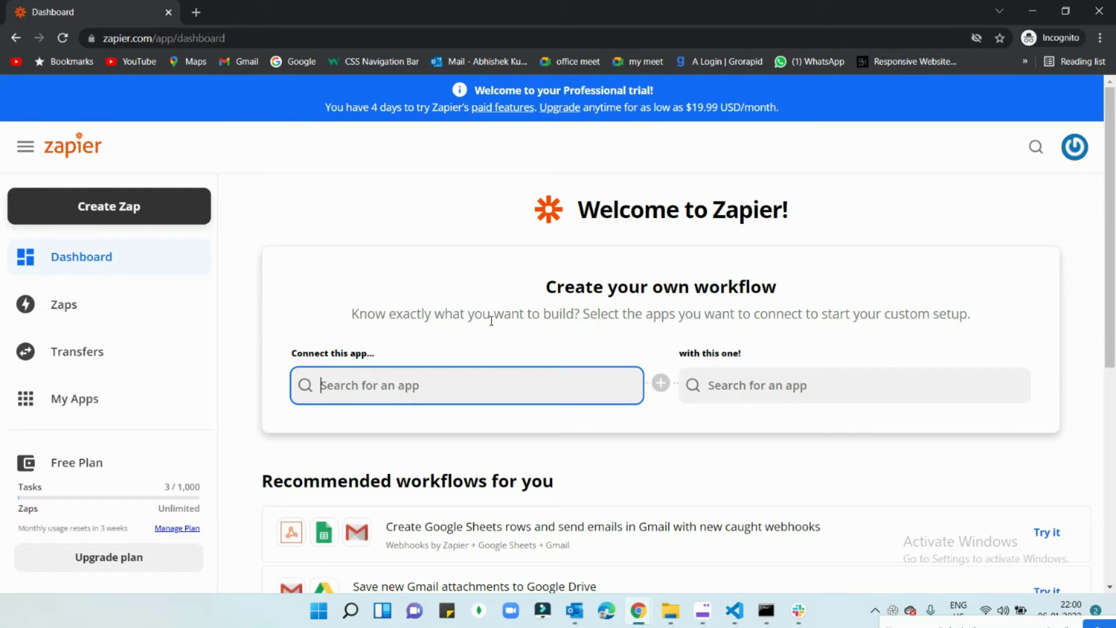
pyautogui.write('gmail')
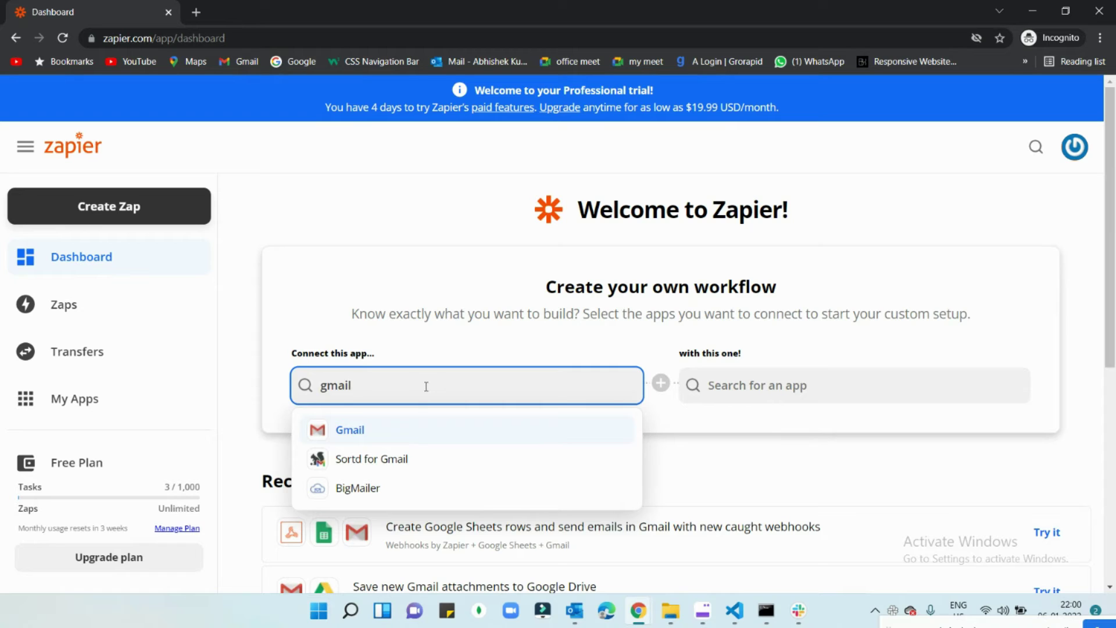
pyautogui.press('BackSpace')
pyautogui.press('BackSpace')
pyautogui.press('BackSpace')
pyautogui.press('BackSpace')
pyautogui.press('BackSpace')
pyautogui.write('face')
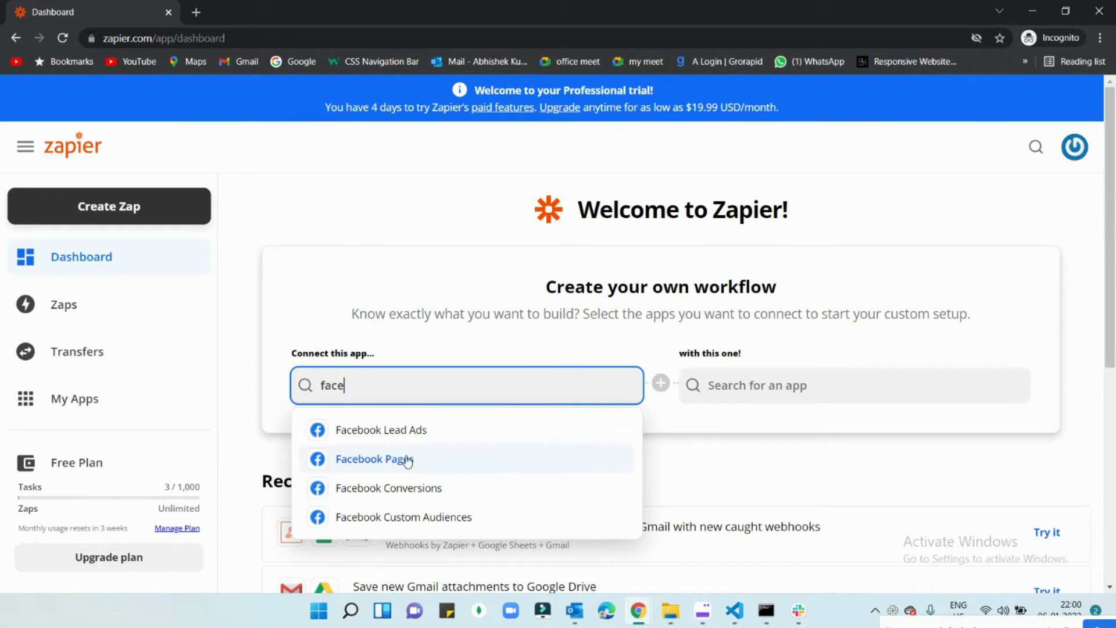
pyautogui.press('BackSpace')
pyautogui.press('BackSpace')
pyautogui.press('BackSpace')
pyautogui.press('BackSpace')
pyautogui.write('twitt')
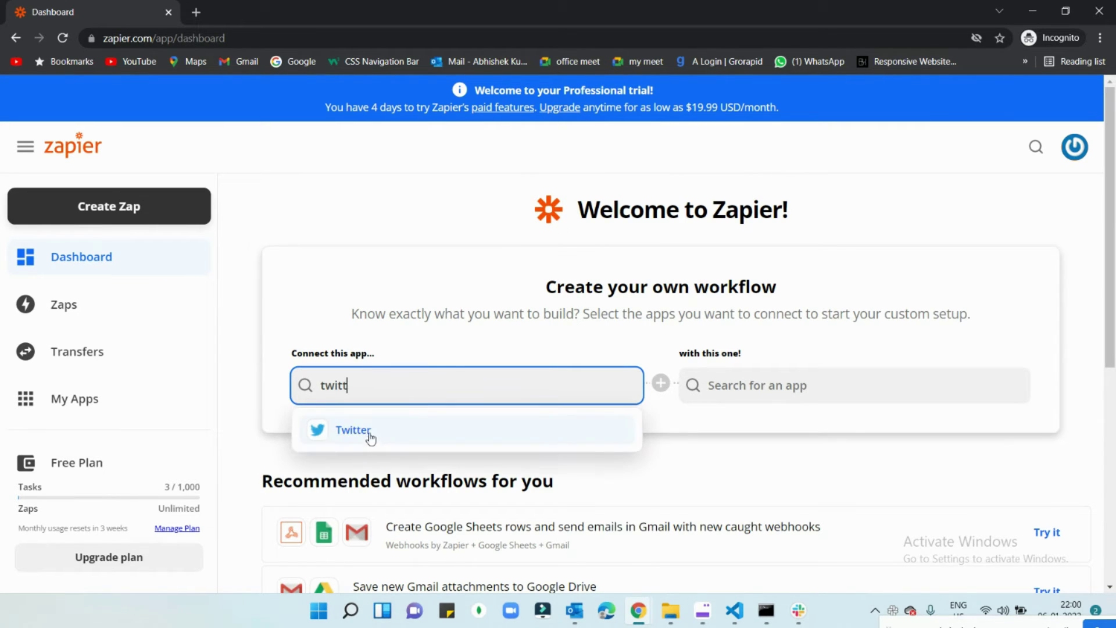
pyautogui.press('BackSpace')
pyautogui.press('BackSpace')
pyautogui.press('BackSpace')
pyautogui.press('BackSpace')
pyautogui.press('BackSpace')
pyautogui.write('inst')
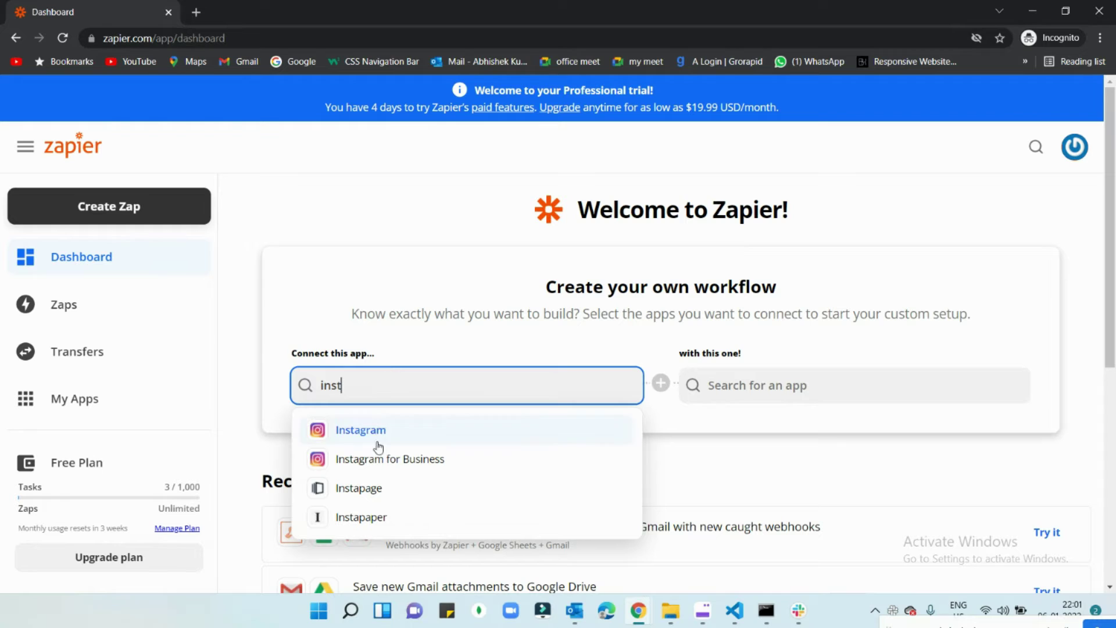
pyautogui.moveTo(382, 396); pyautogui.dragTo(236, 371)
pyautogui.press('BackSpace')
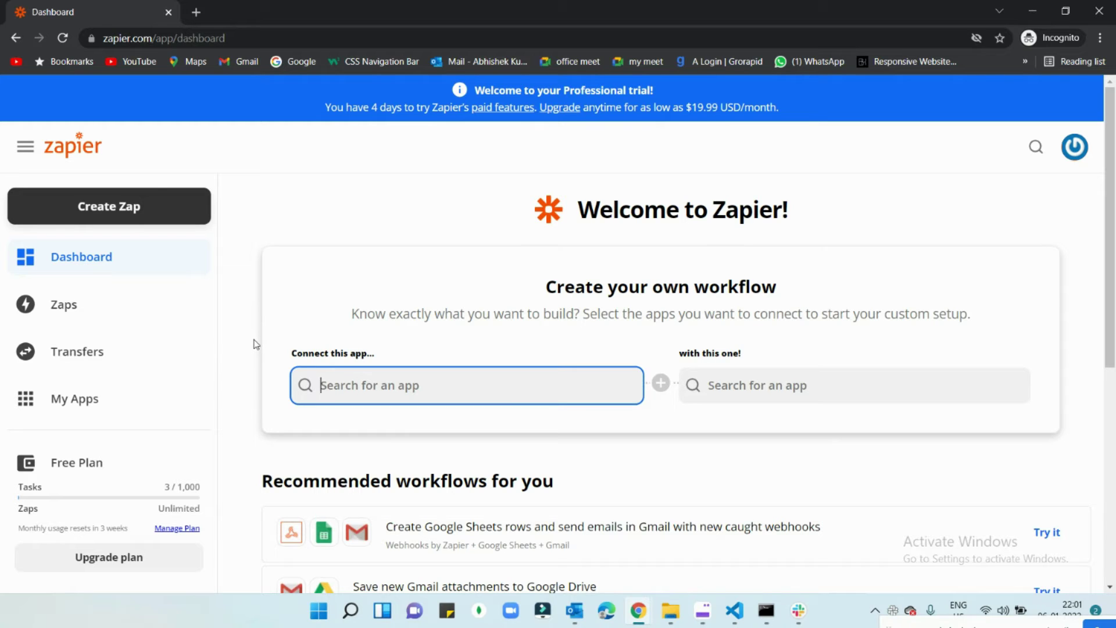
# Step: Create a new Zap, searching 'goo' to pick Google Sheets as the trigger app
pyautogui.click(111, 212)
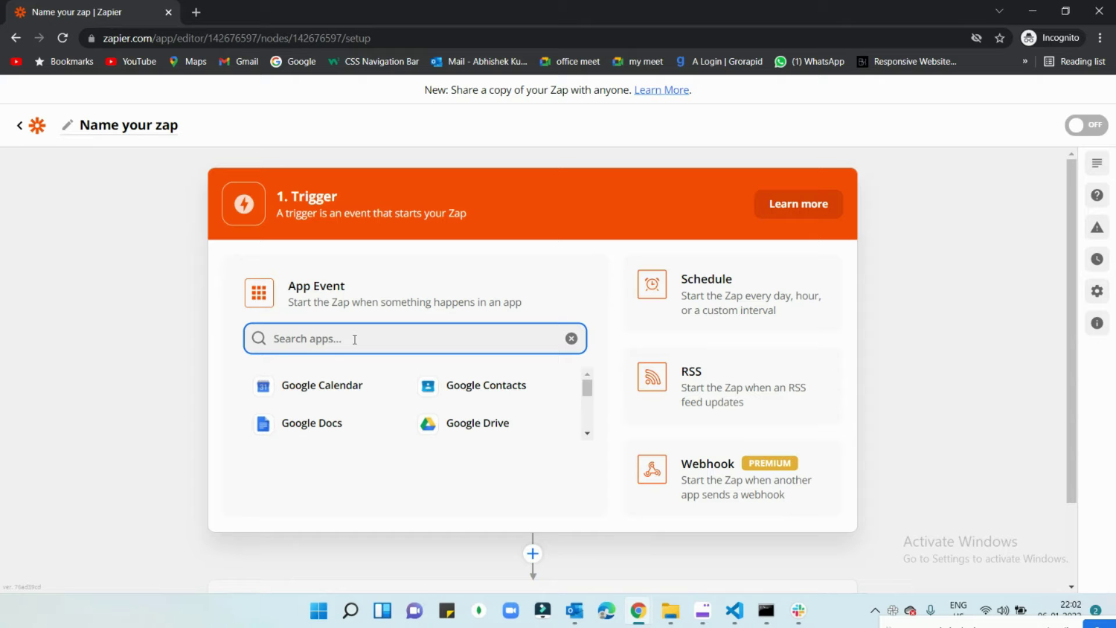
pyautogui.write('goo')
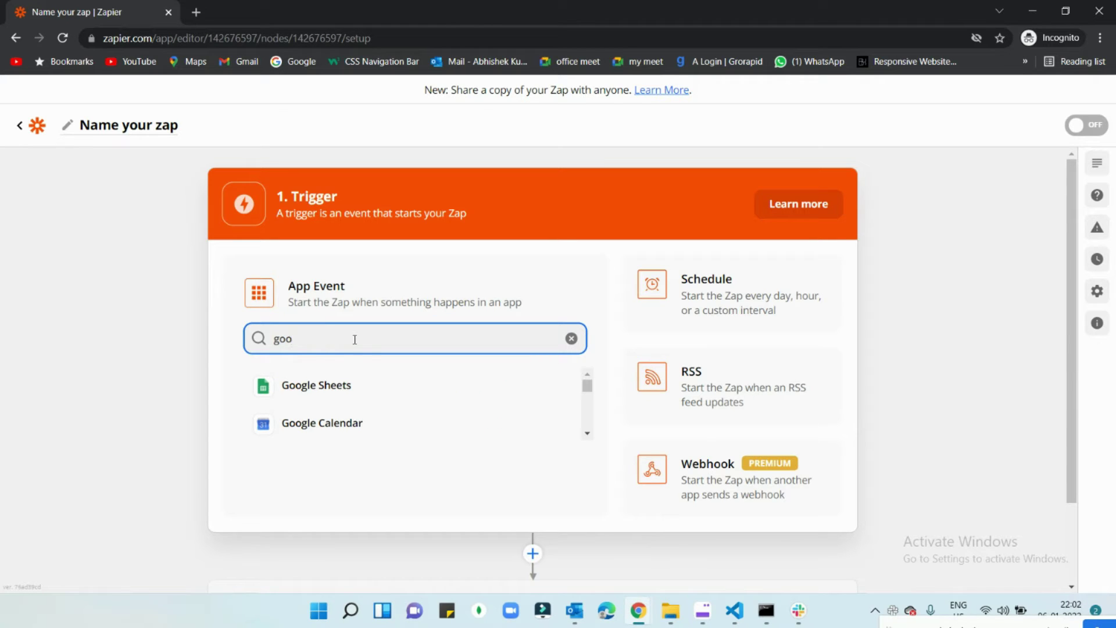
pyautogui.click(306, 386)
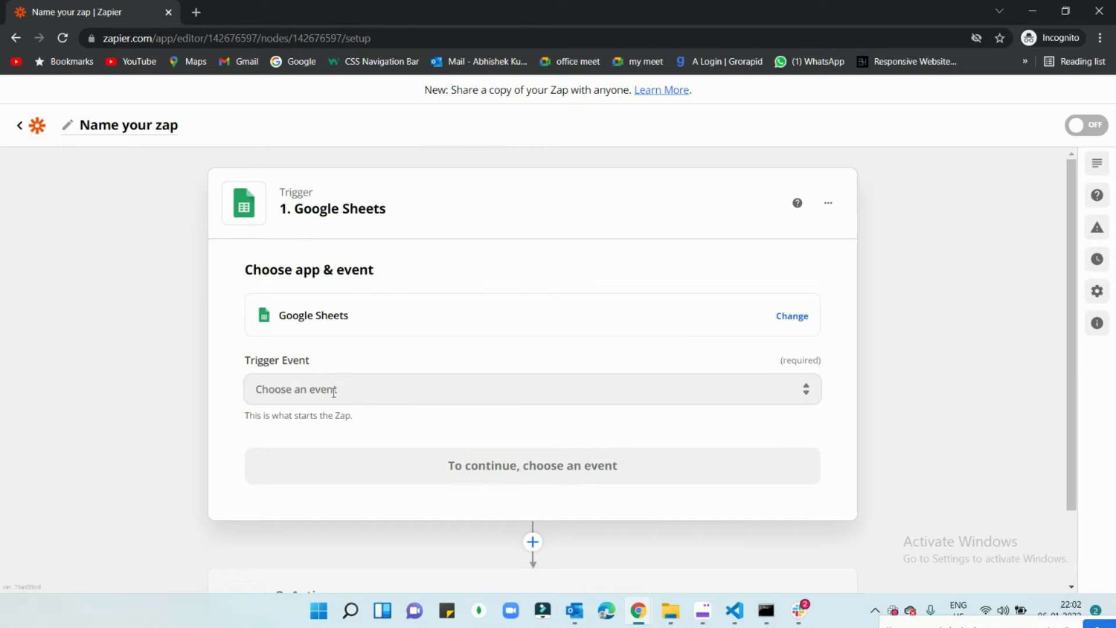
# Step: Set the Google Sheets trigger event to New Spreadsheet Row (Team Drive) and continue
pyautogui.click(336, 383)
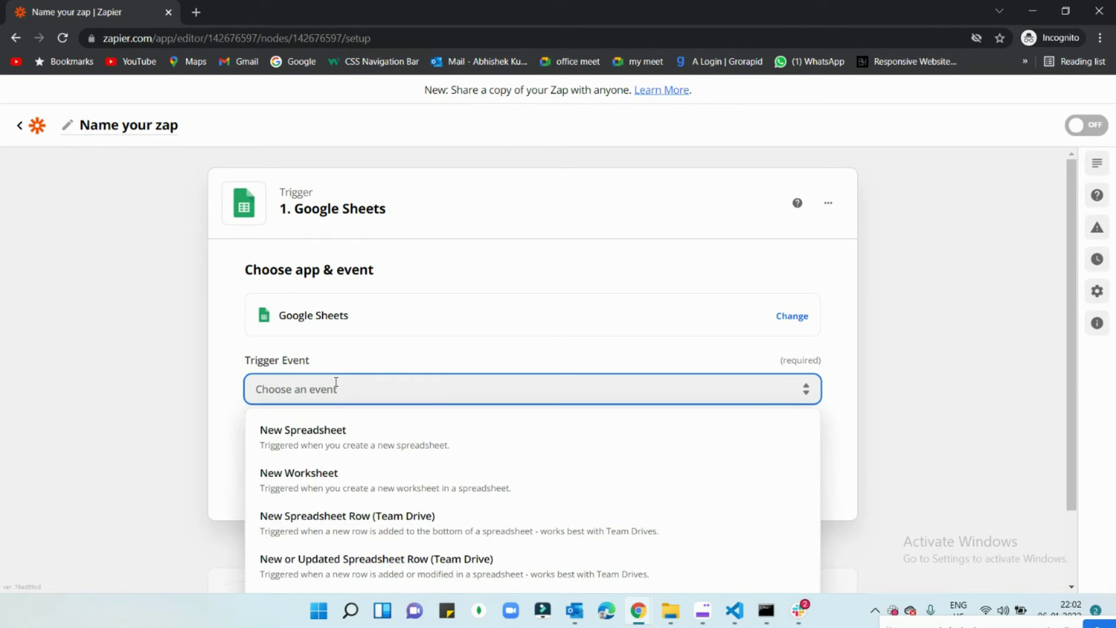
pyautogui.scroll(-2, 337, 386)
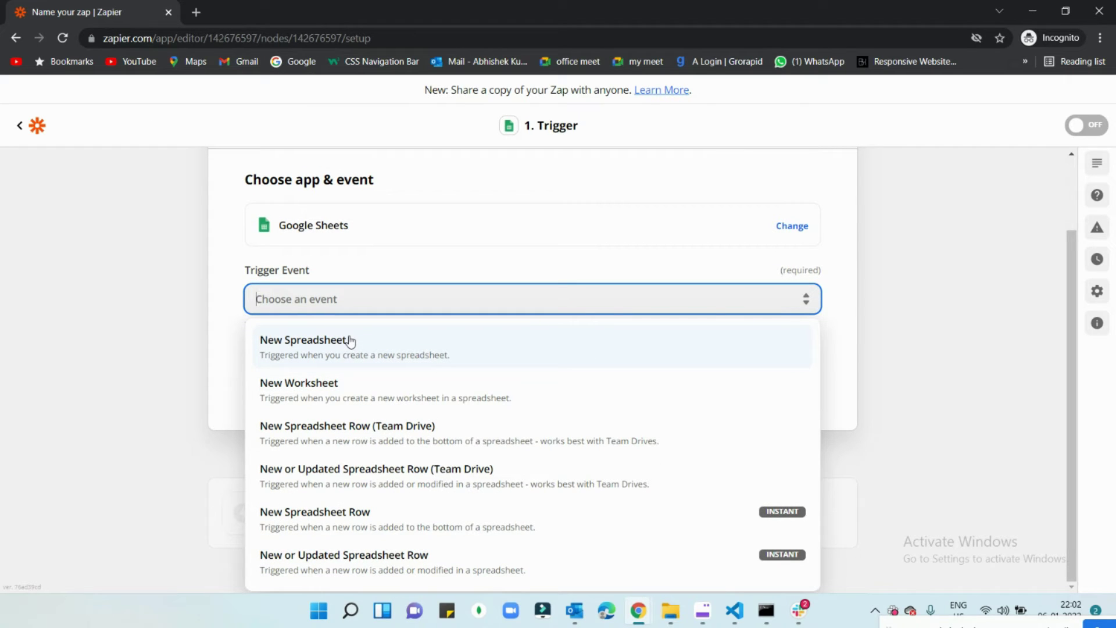
pyautogui.click(350, 340)
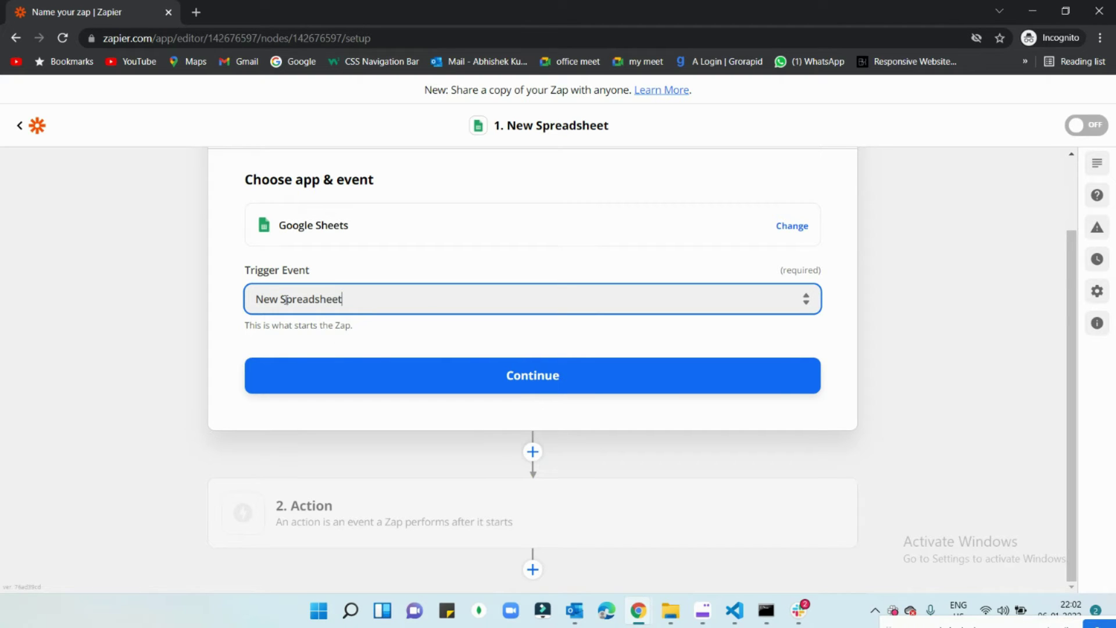
pyautogui.click(378, 291)
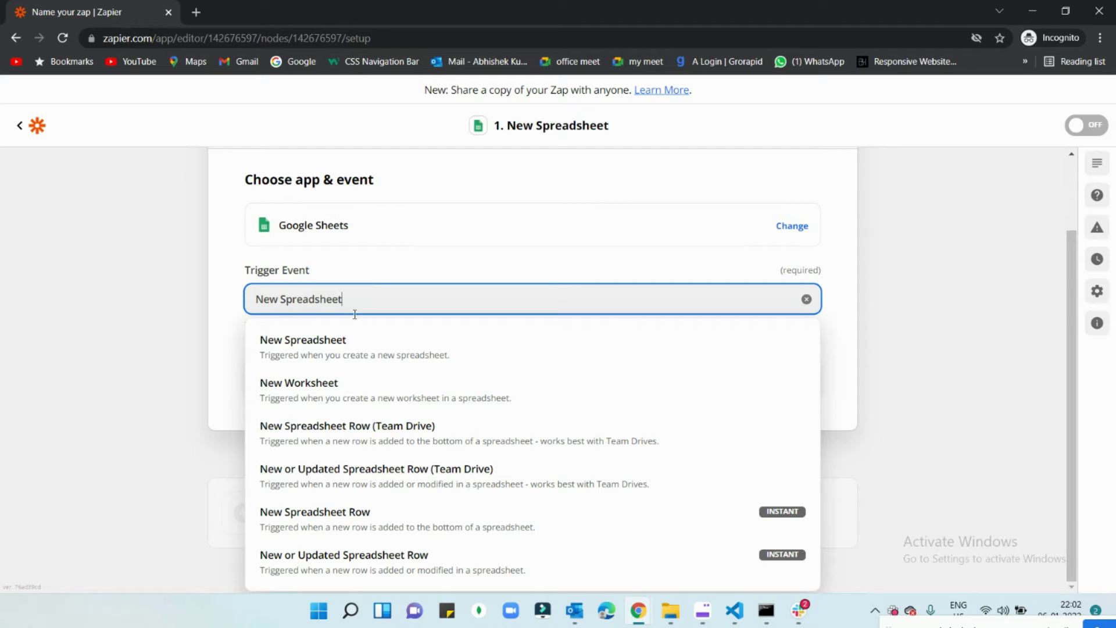
pyautogui.click(352, 440)
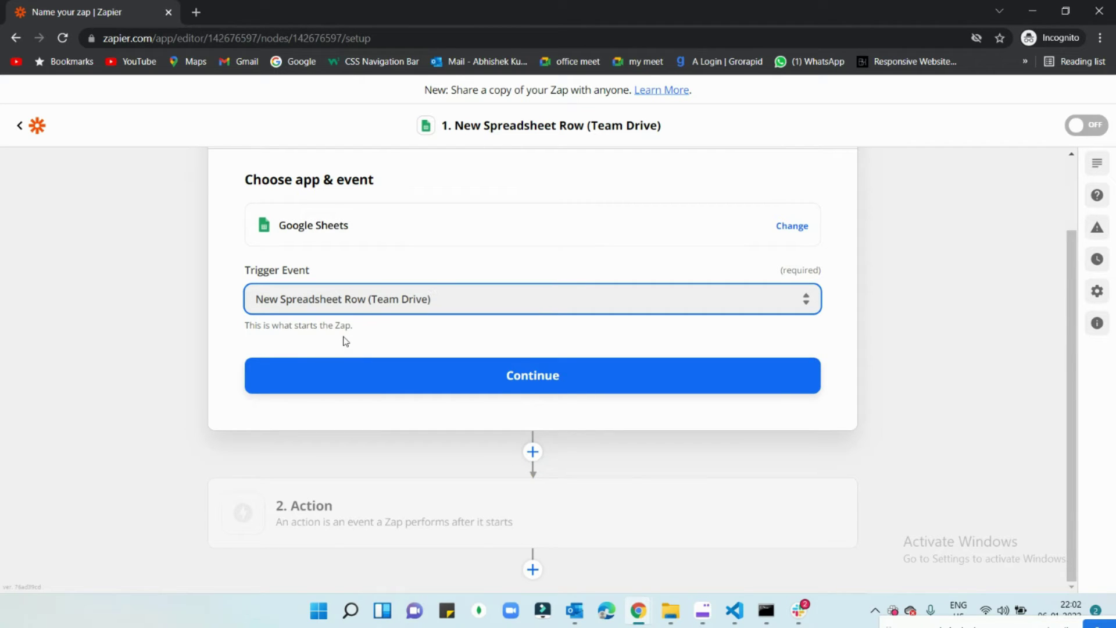
pyautogui.click(644, 381)
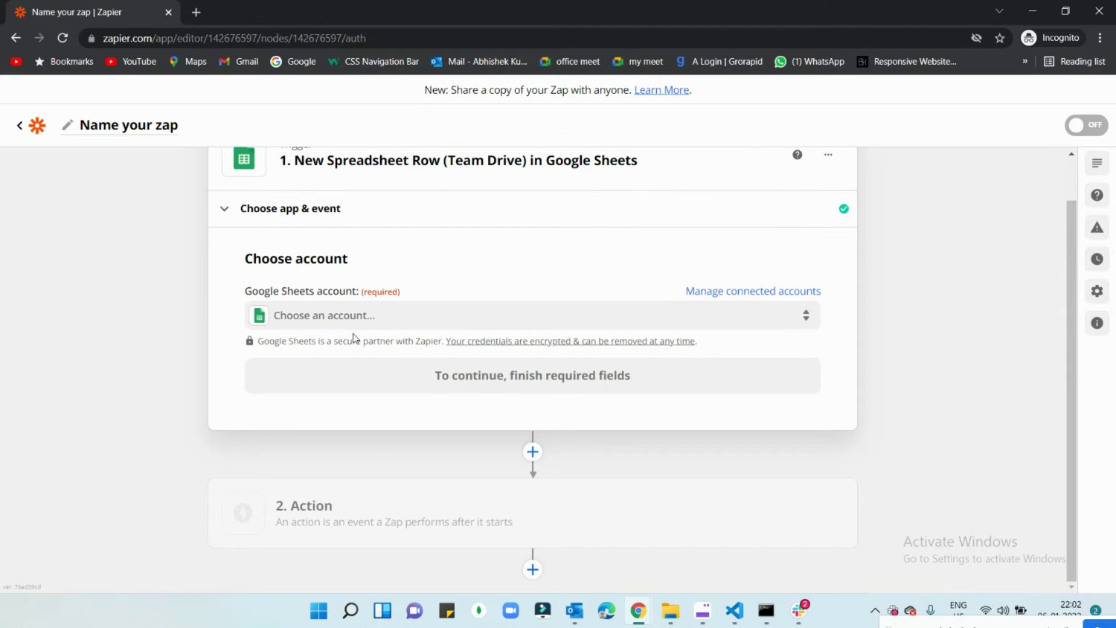
# Step: Select the connected Google Sheets account for the trigger
pyautogui.click(393, 317)
pyautogui.click(360, 437)
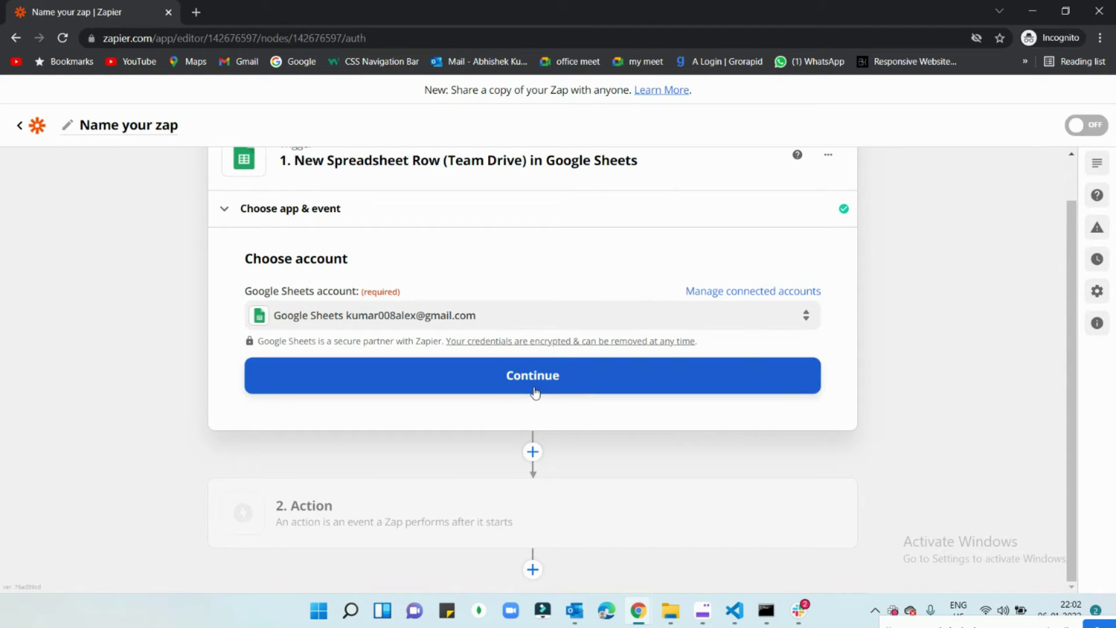
pyautogui.click(535, 393)
# Step: Point the trigger at Untitled spreadsheet2, worksheet Sheet1, and continue
pyautogui.scroll(-3, 331, 383)
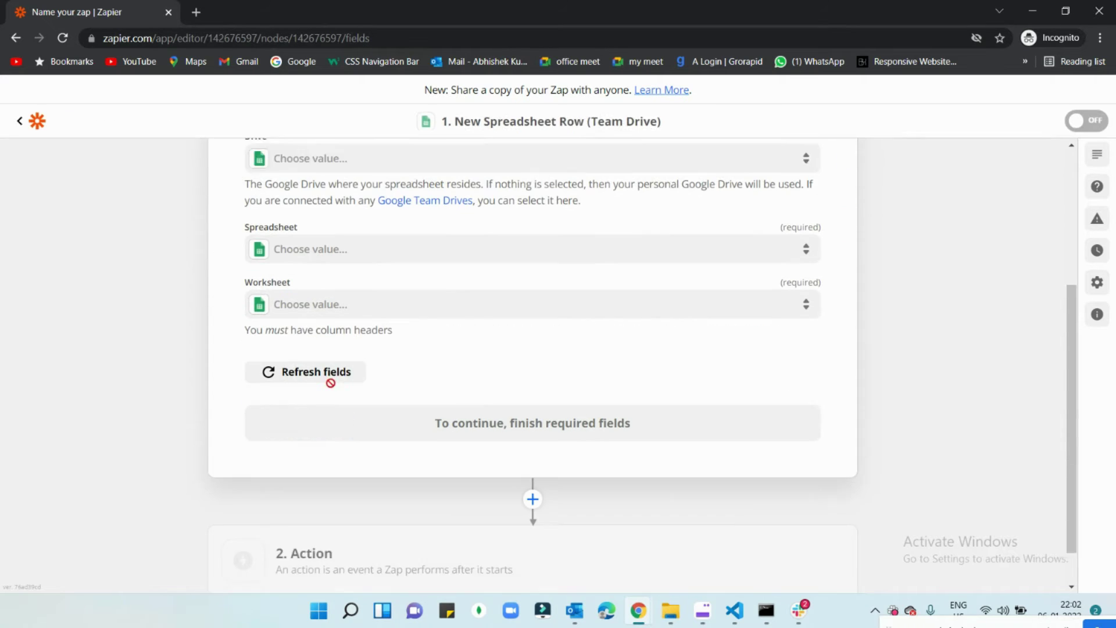
pyautogui.scroll(-1, 330, 383)
pyautogui.click(306, 212)
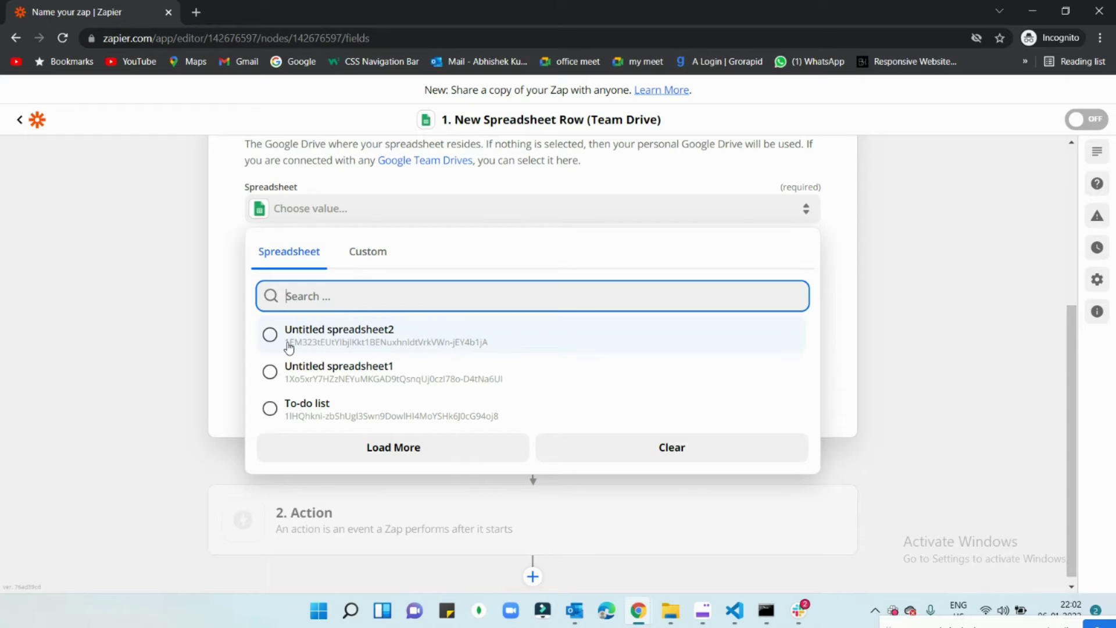
pyautogui.click(289, 348)
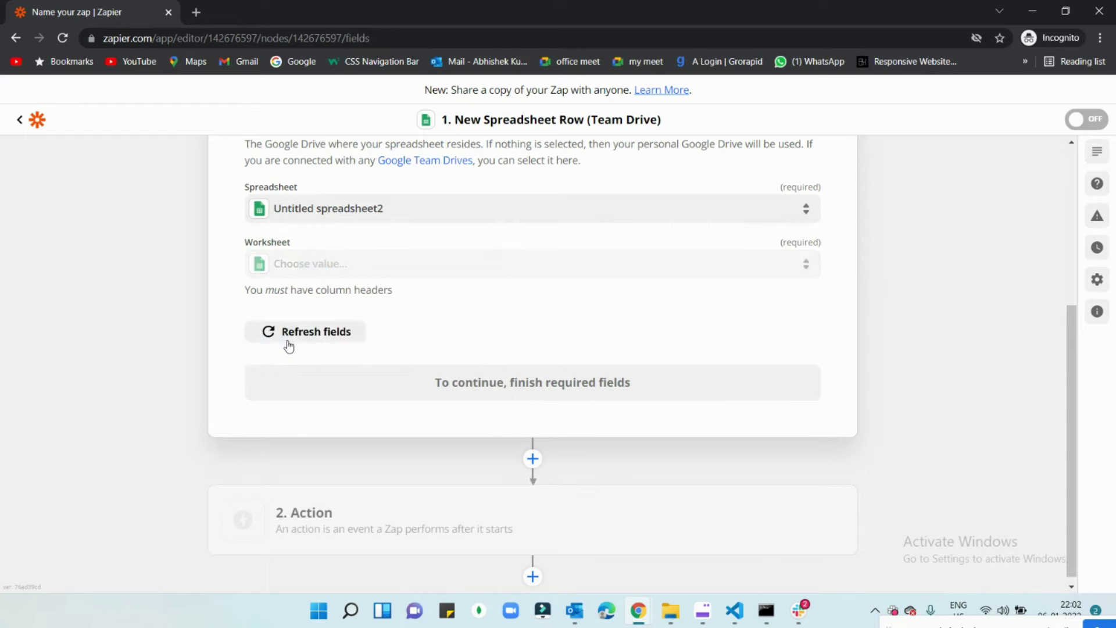
pyautogui.click(397, 263)
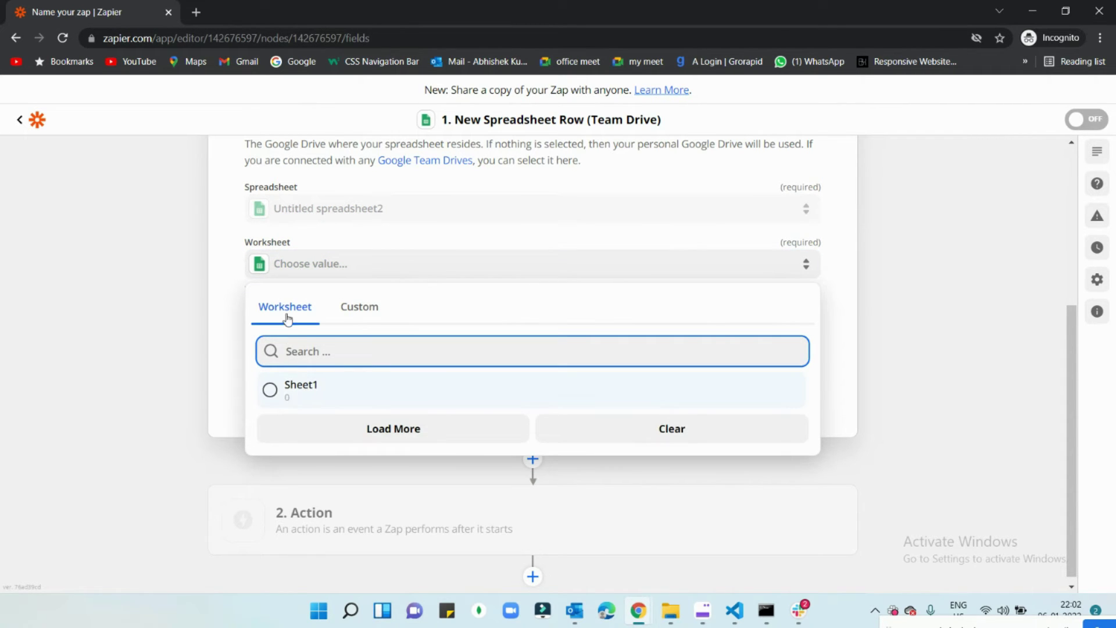
pyautogui.click(296, 401)
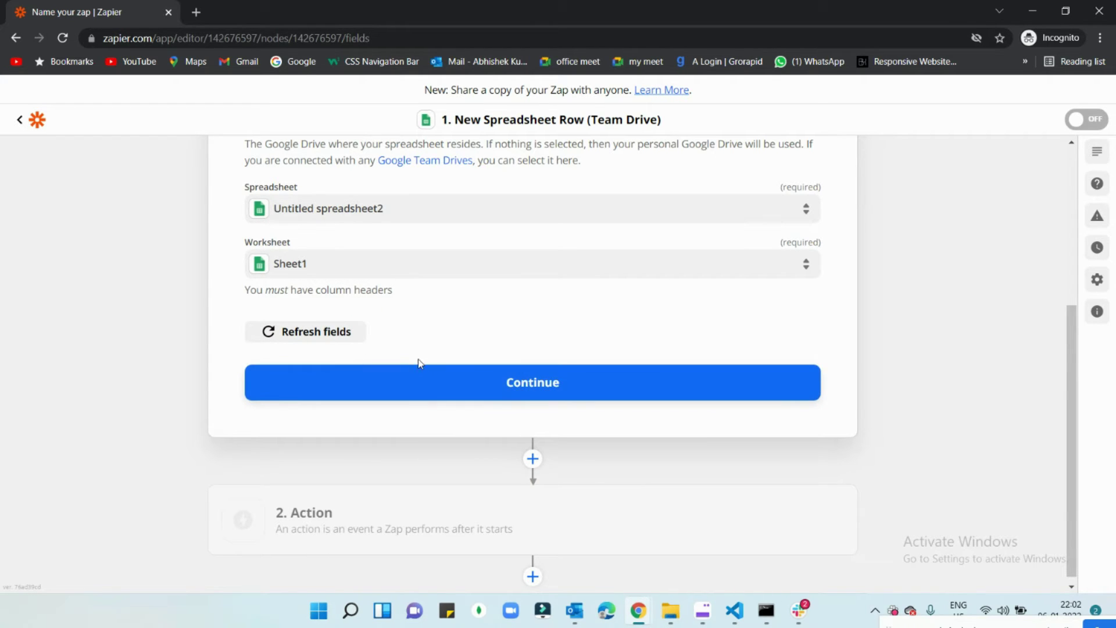
pyautogui.click(536, 382)
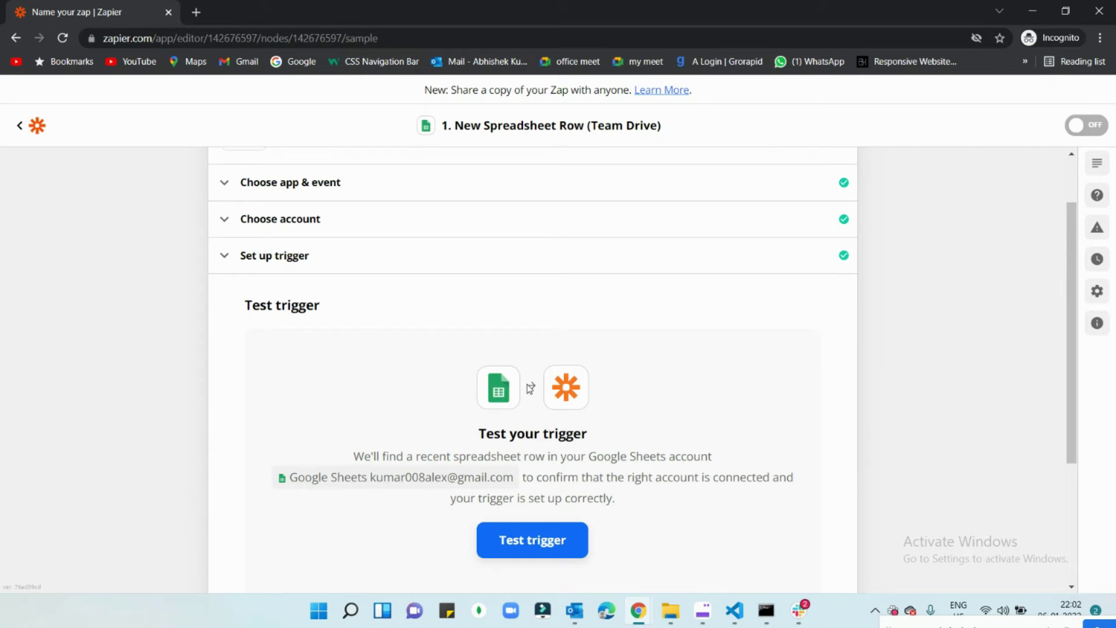
# Step: Run the trigger test to retrieve sample row 11 from the spreadsheet
pyautogui.scroll(-3, 521, 380)
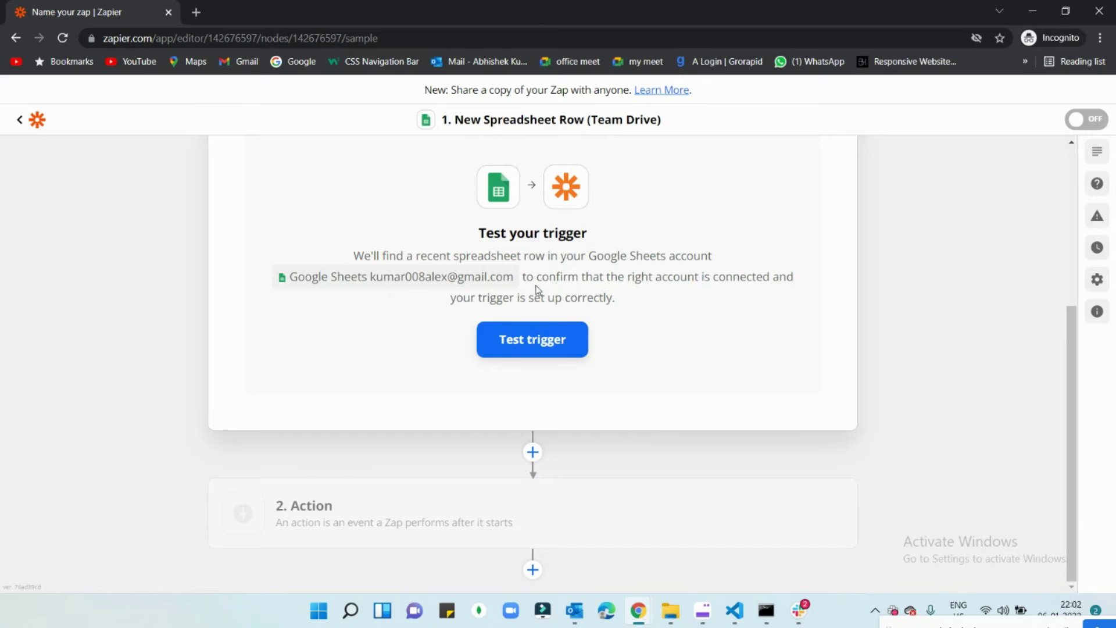
pyautogui.scroll(3, 537, 291)
pyautogui.scroll(-3, 513, 428)
pyautogui.click(539, 342)
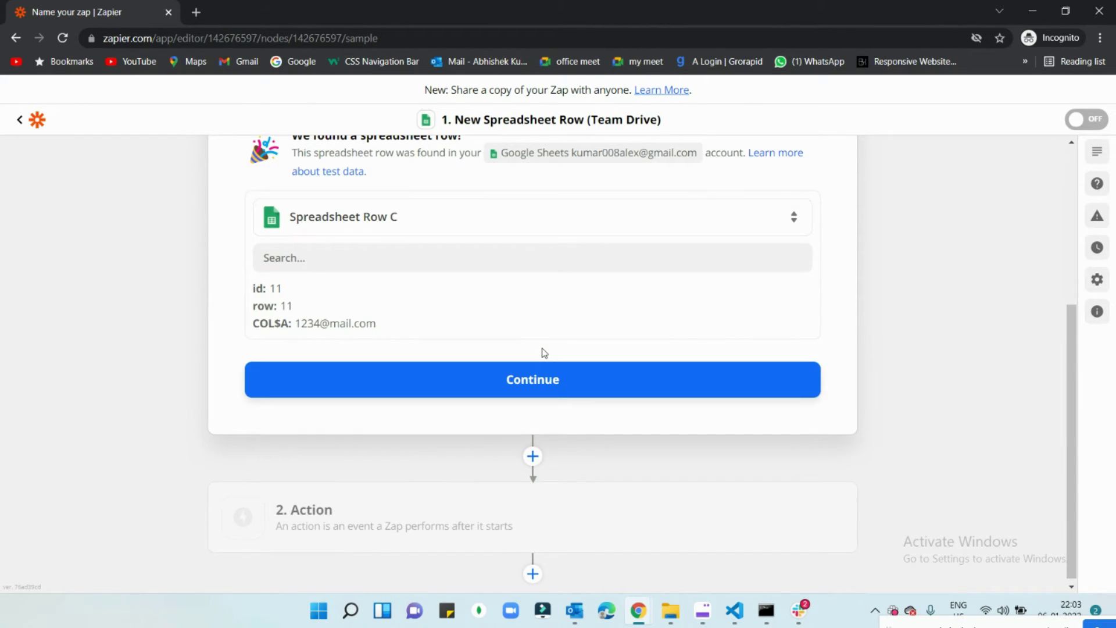
pyautogui.scroll(3, 529, 356)
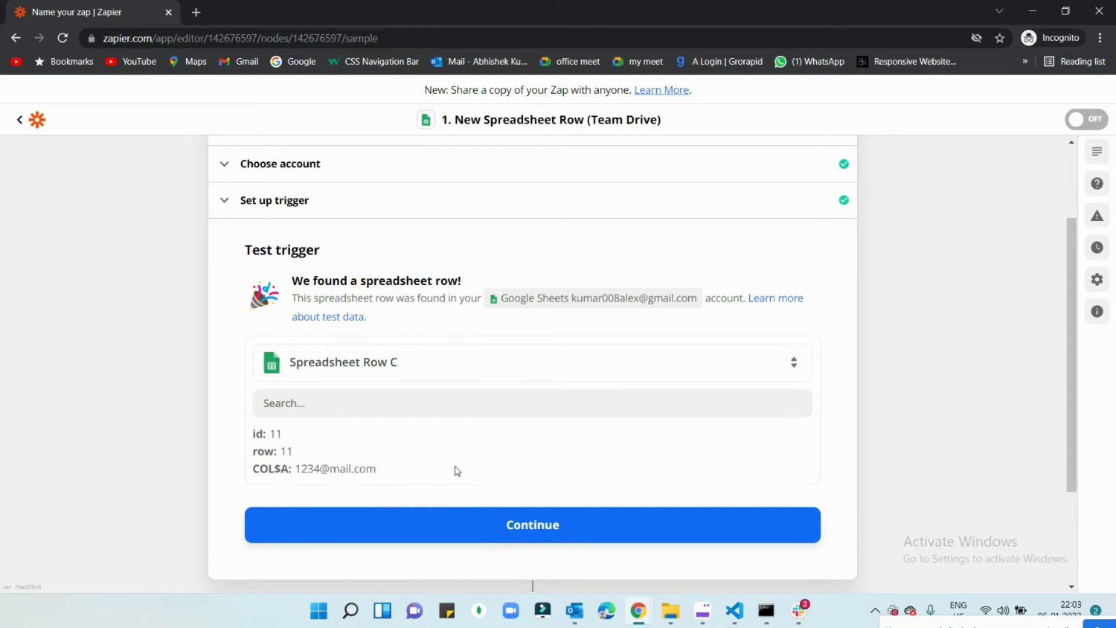
pyautogui.scroll(-3, 454, 468)
# Step: Accept the sample row and set the action to Gmail's Send Email event
pyautogui.click(543, 379)
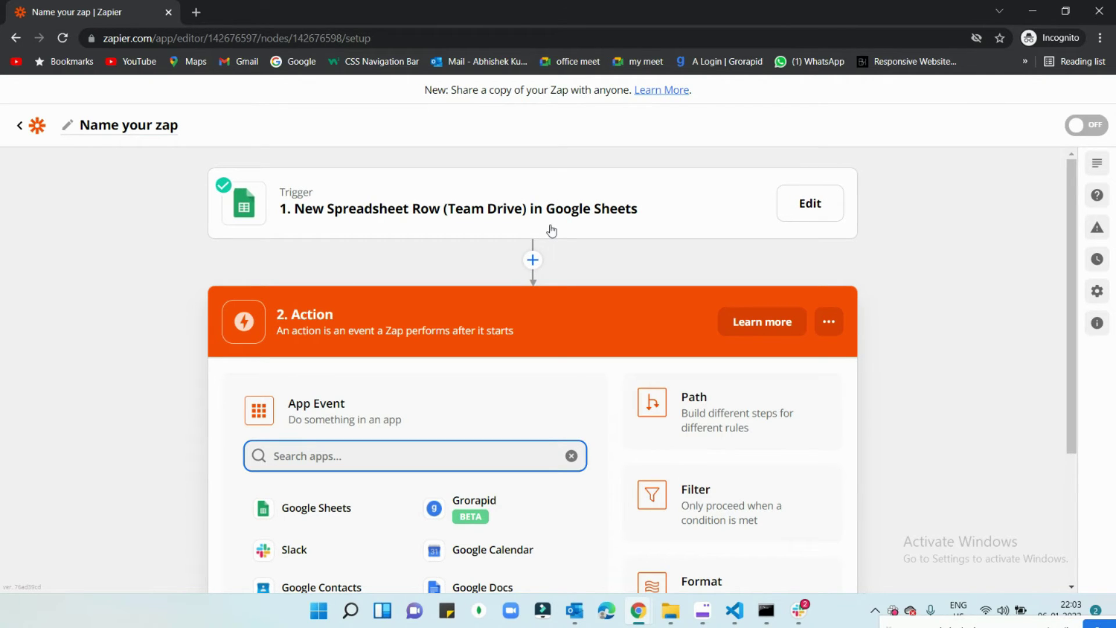
pyautogui.scroll(-3, 539, 244)
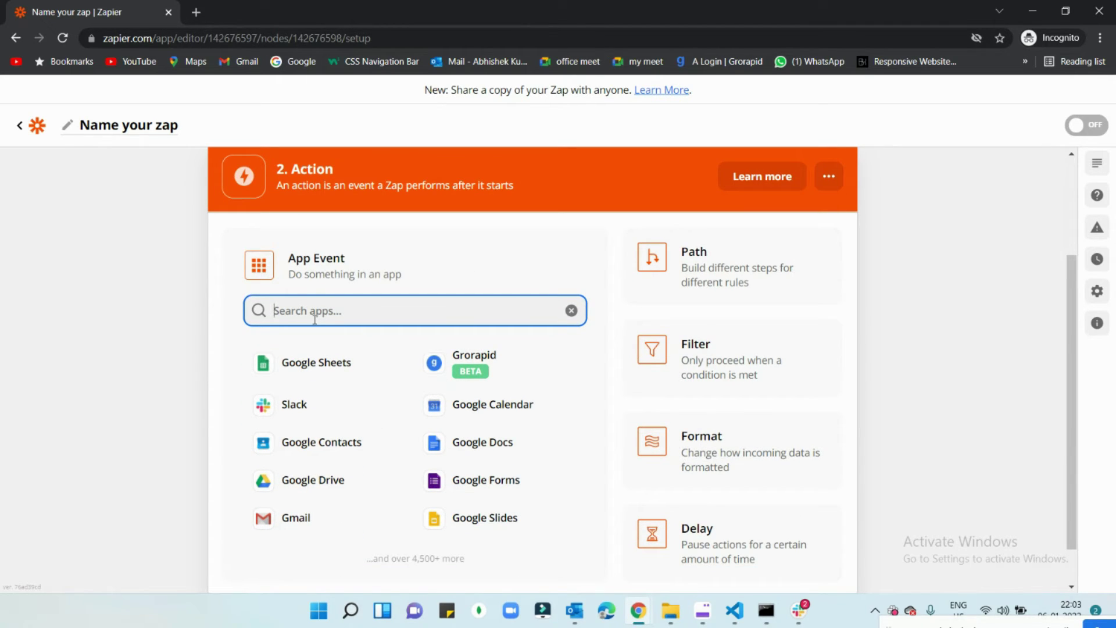
pyautogui.click(260, 519)
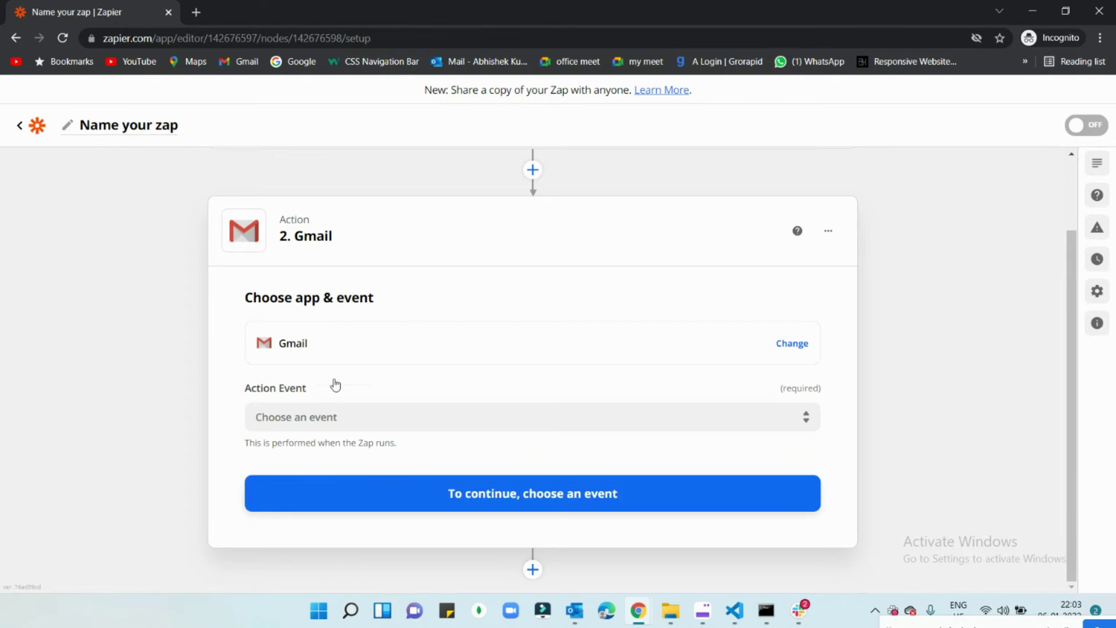
pyautogui.click(350, 426)
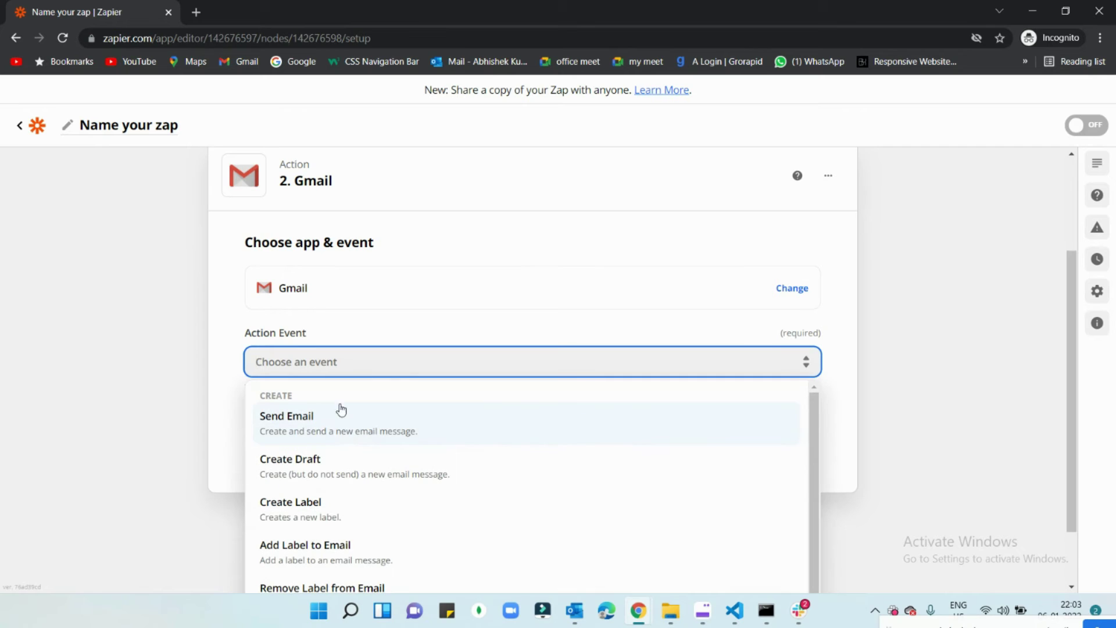
pyautogui.click(319, 430)
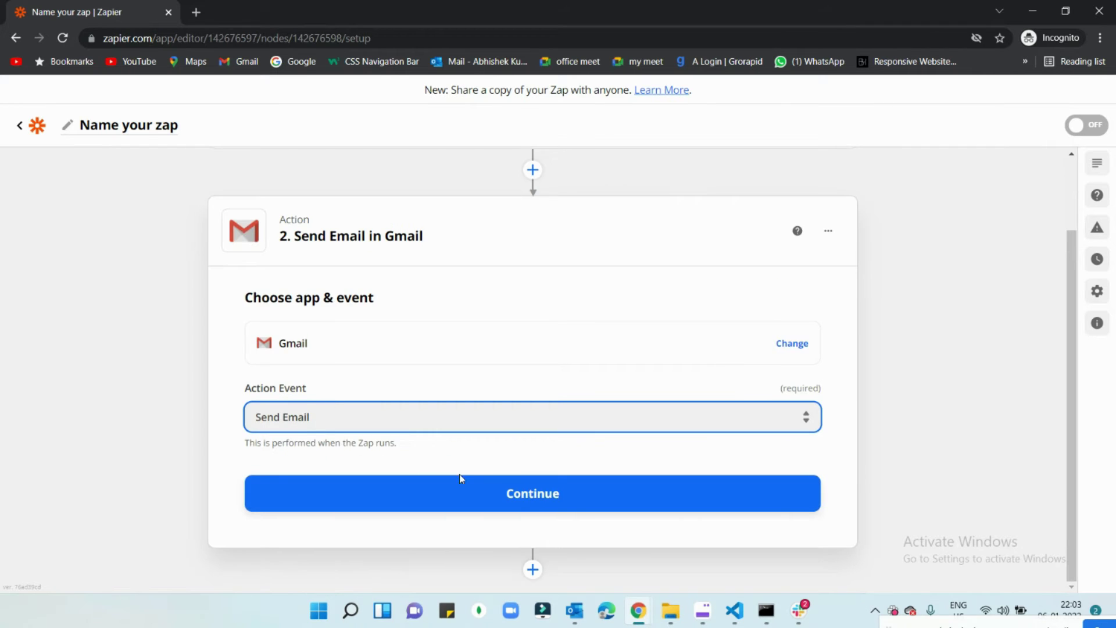
pyautogui.click(401, 492)
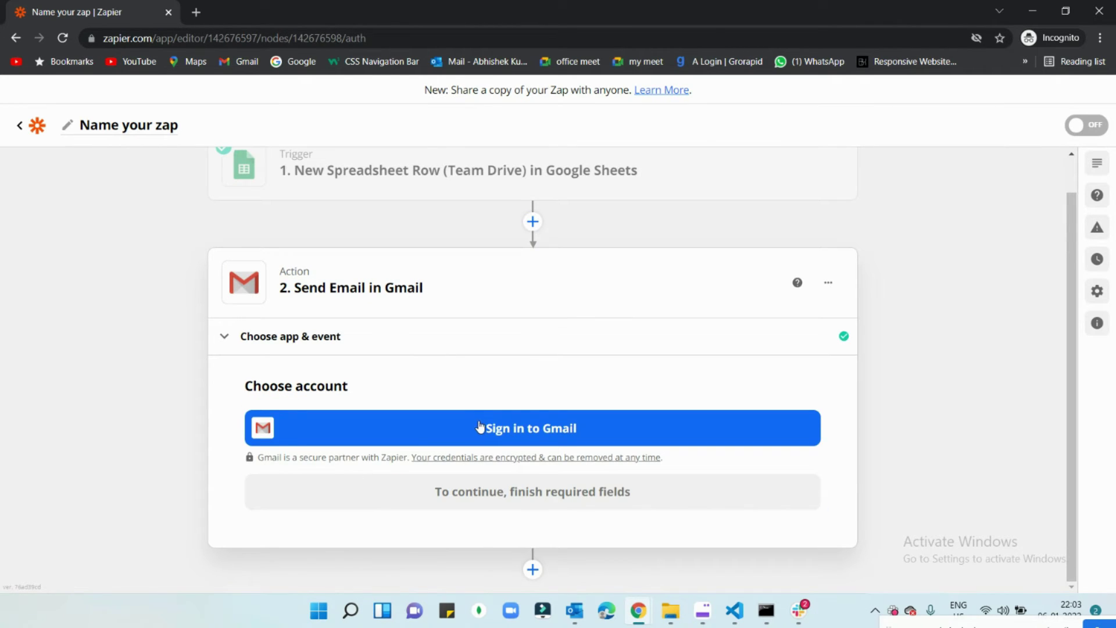
# Step: Sign in with the Google account and allow Zapier access to Gmail
pyautogui.click(477, 429)
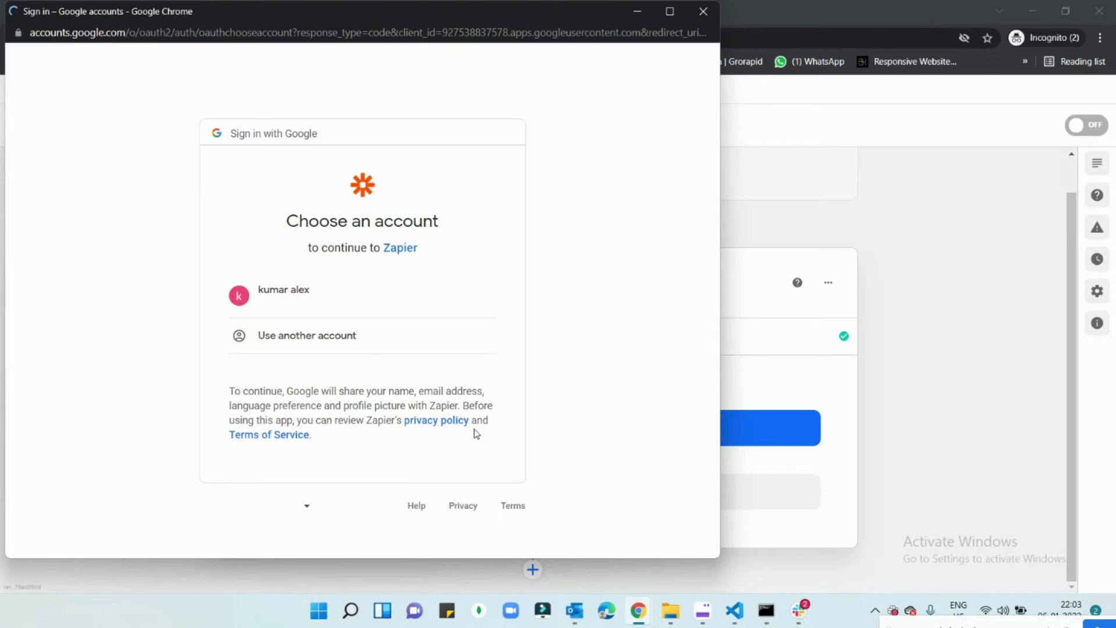
pyautogui.click(359, 314)
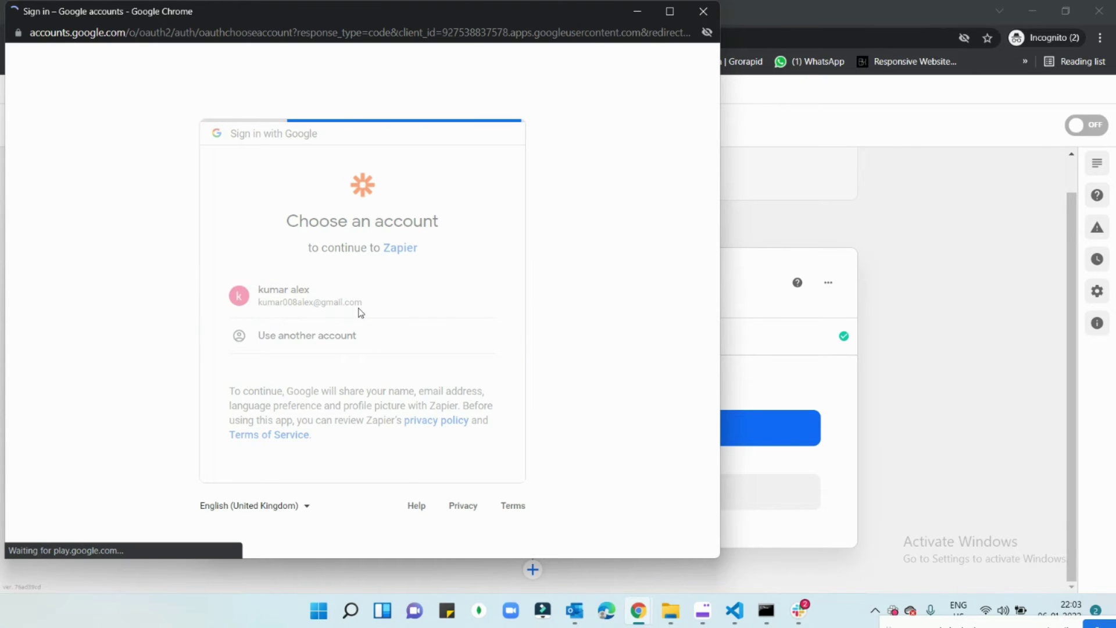
pyautogui.scroll(-2, 360, 315)
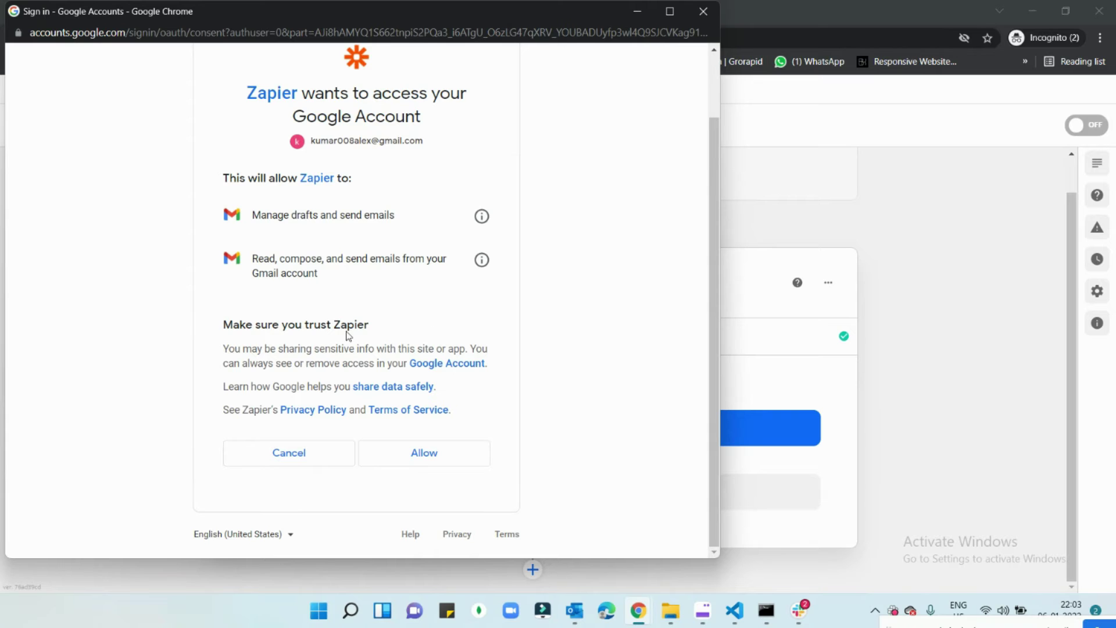
pyautogui.click(455, 457)
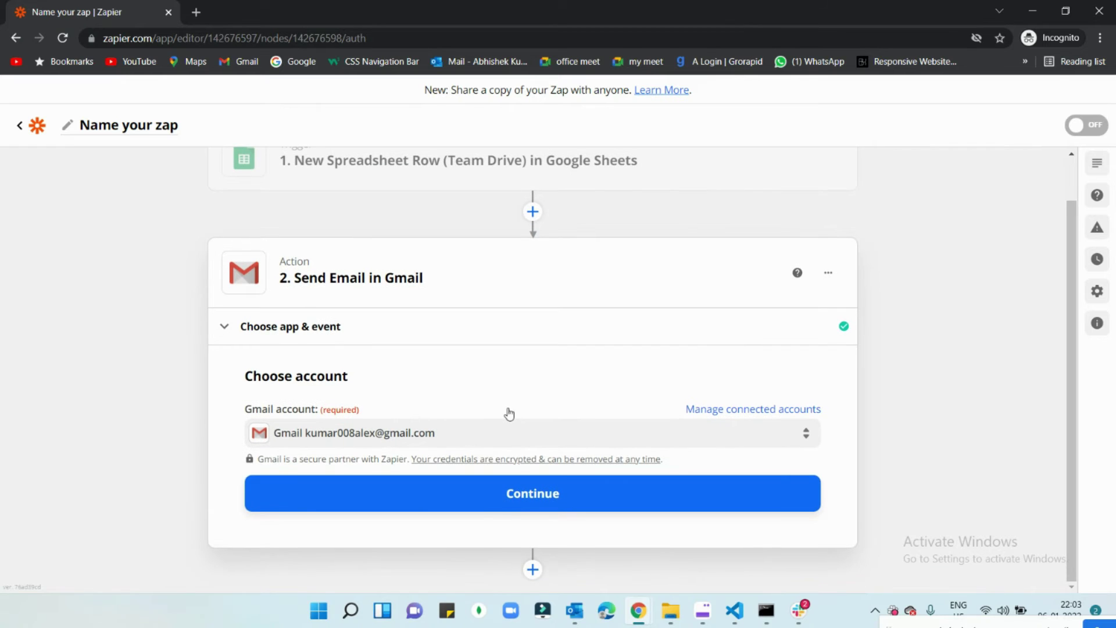
# Step: Confirm the Gmail account and enter the recipient's email address in the To field
pyautogui.click(546, 487)
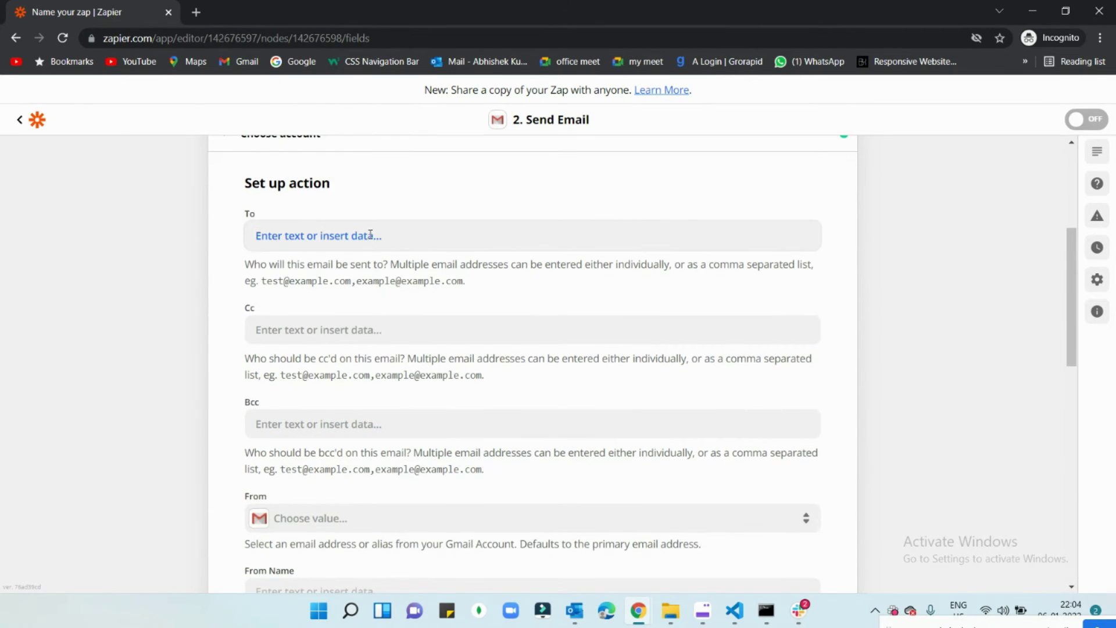
pyautogui.click(370, 232)
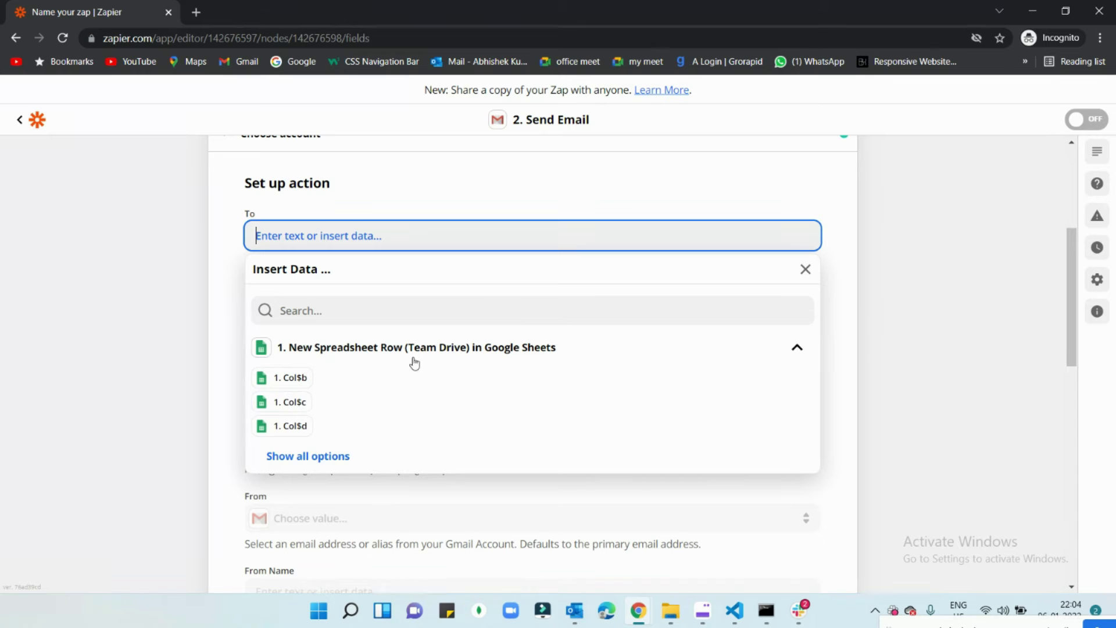
pyautogui.scroll(5, 414, 364)
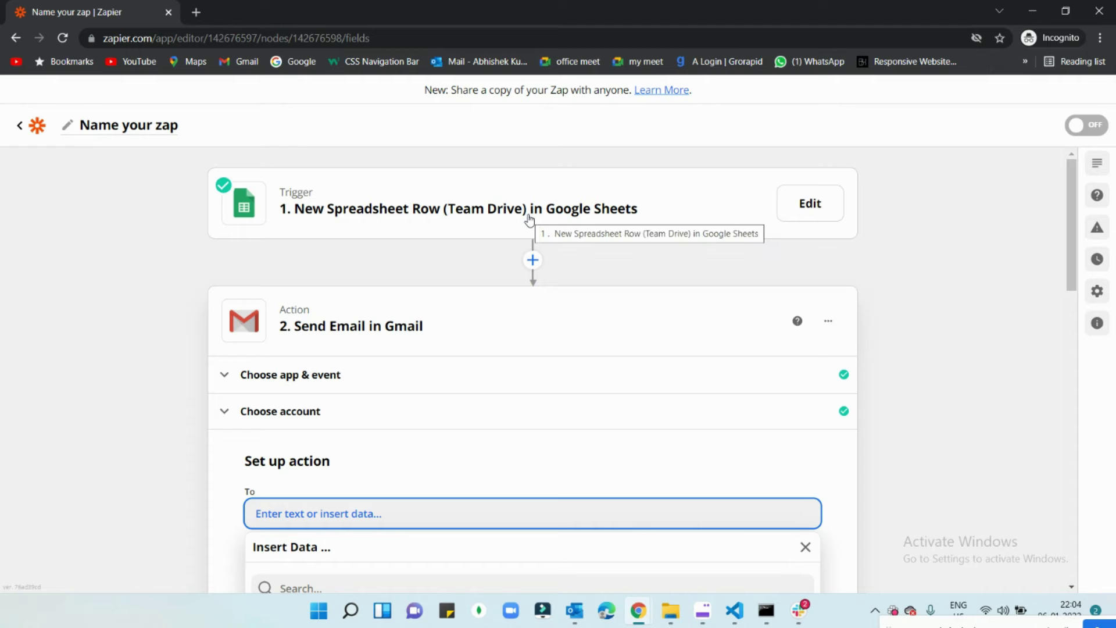
pyautogui.scroll(-5, 561, 224)
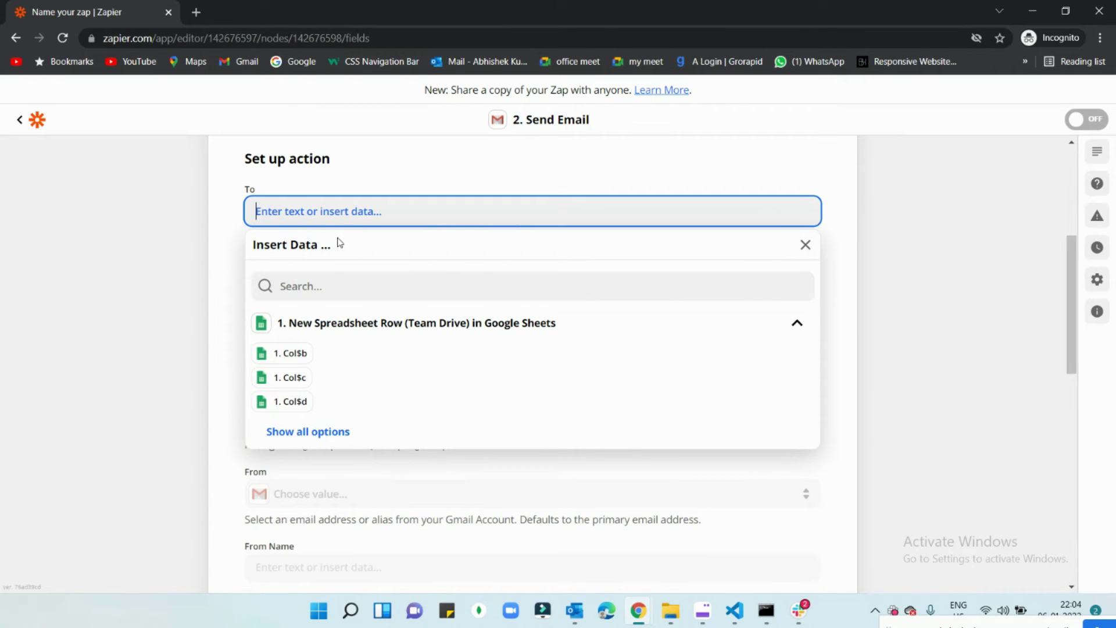
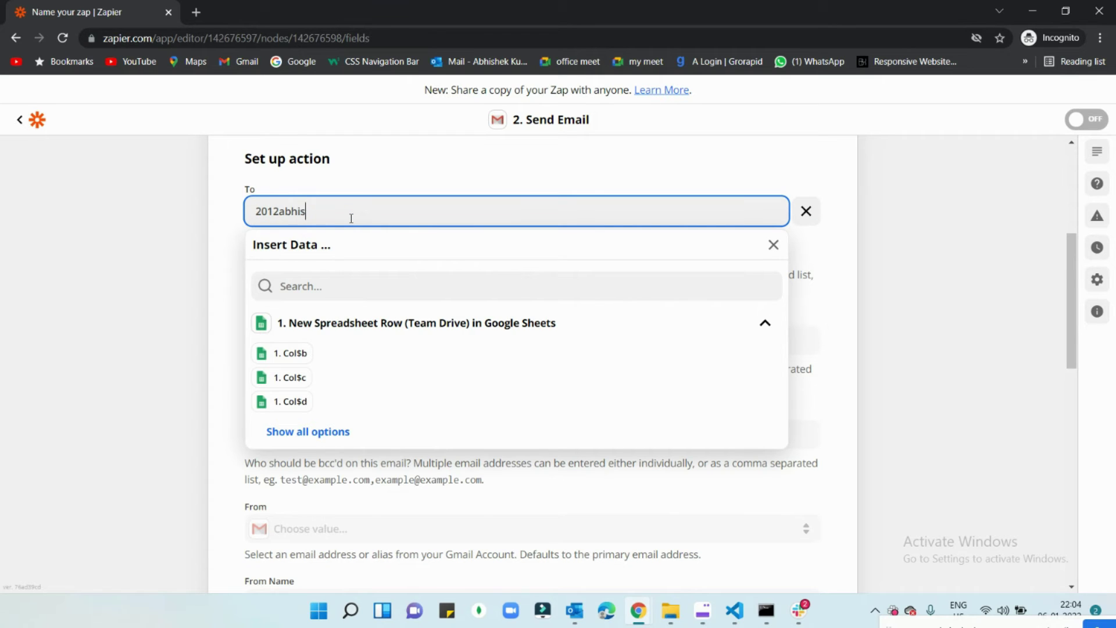
pyautogui.click(557, 183)
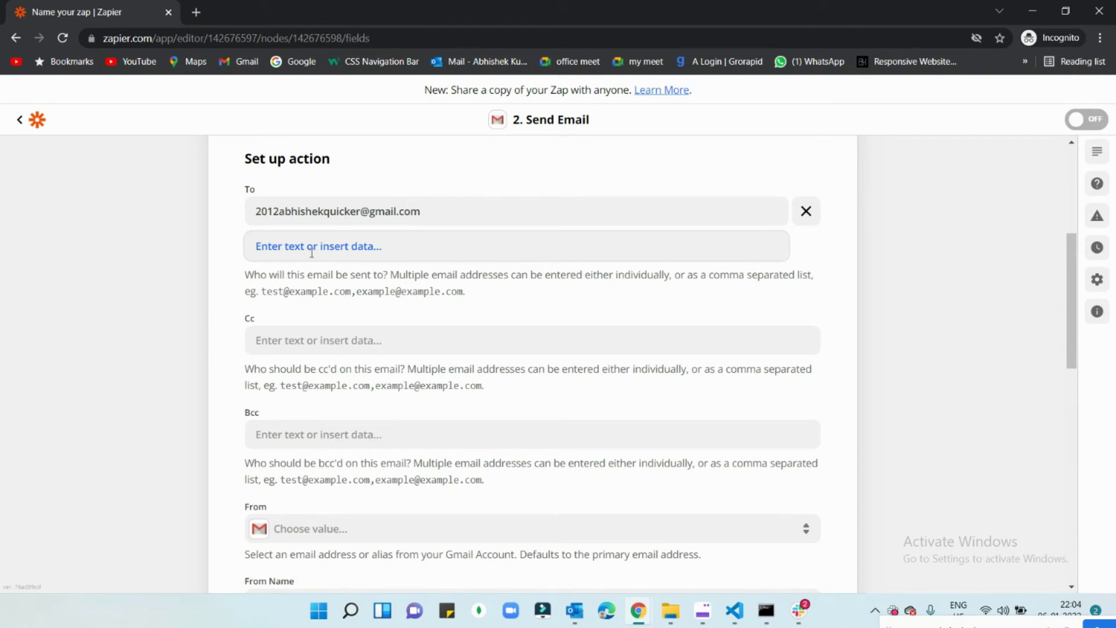
pyautogui.scroll(-2, 339, 338)
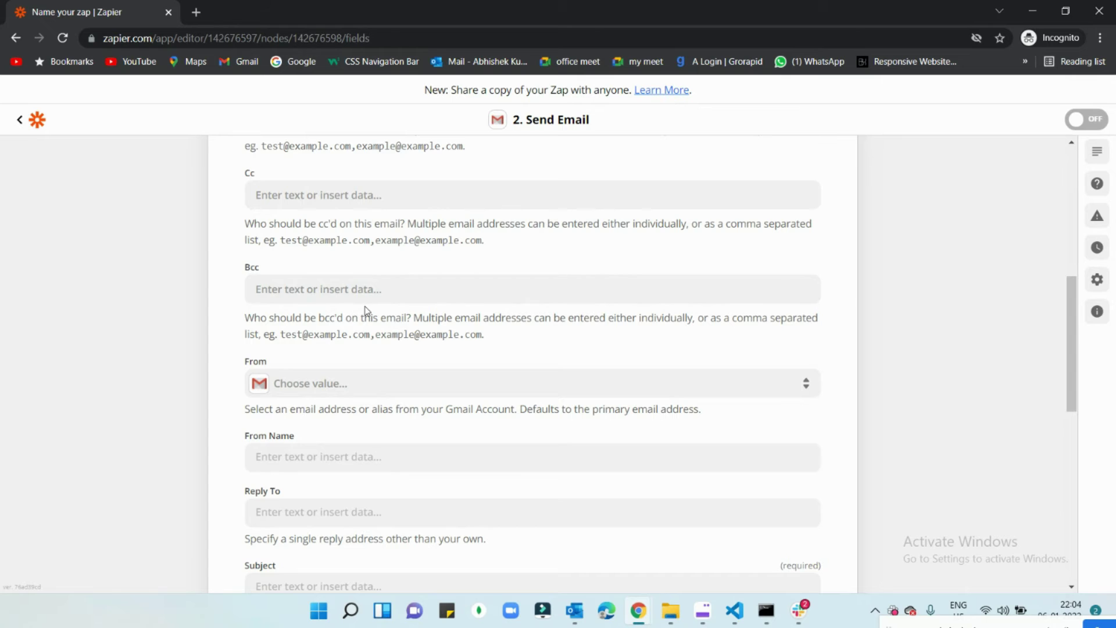
pyautogui.scroll(-1, 366, 310)
pyautogui.scroll(-1, 351, 285)
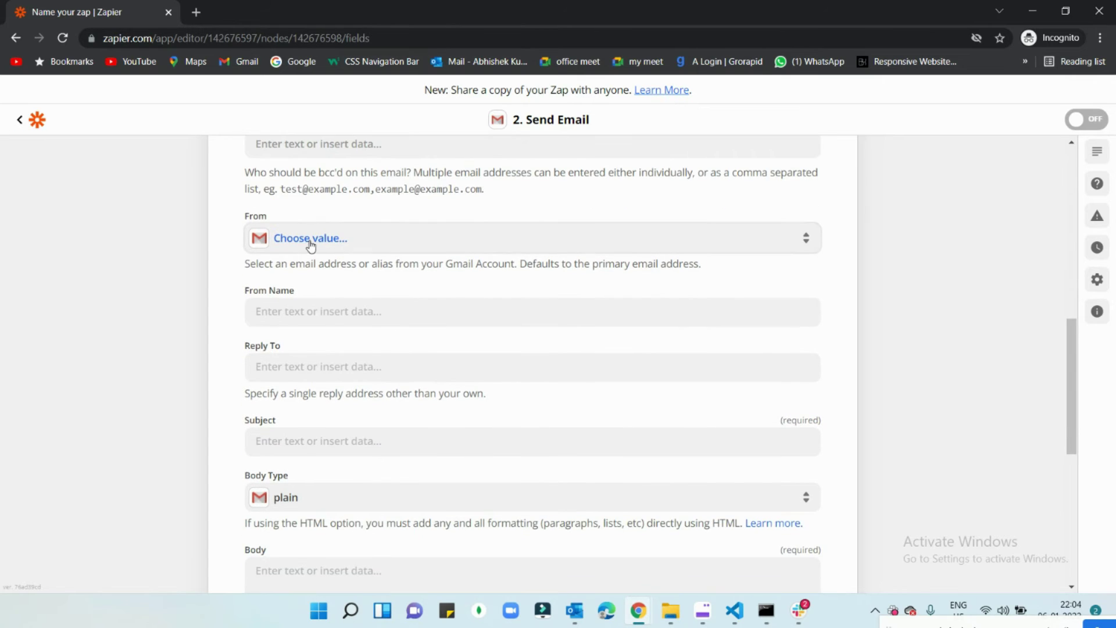
# Step: Set From to the Gmail address, enter the sender's display name, and leave Reply To empty
pyautogui.click(314, 243)
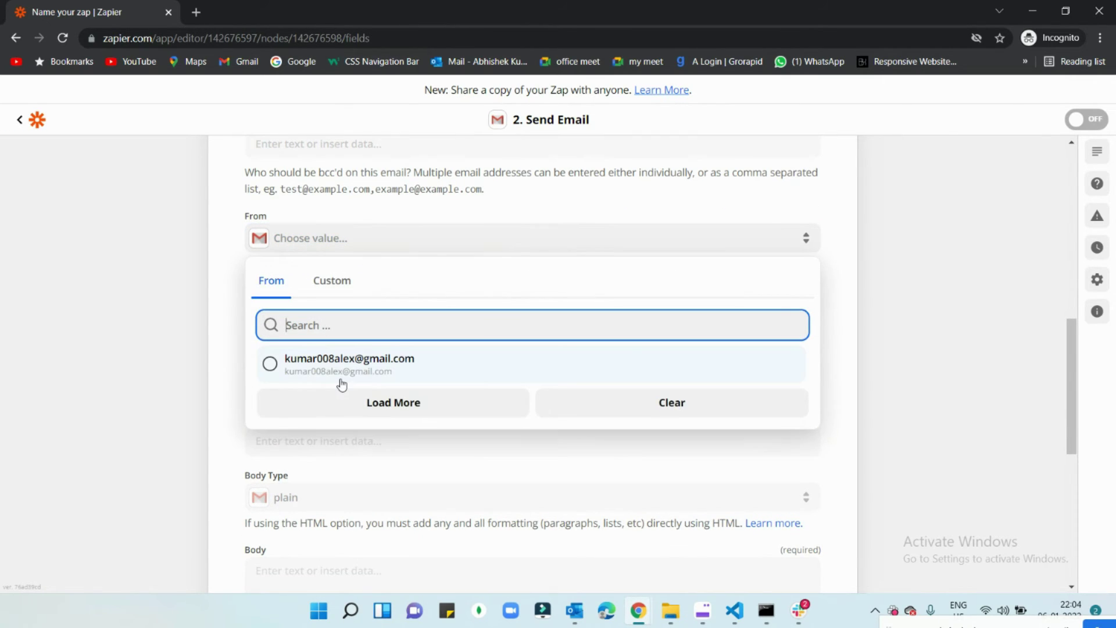
pyautogui.click(342, 363)
pyautogui.click(383, 312)
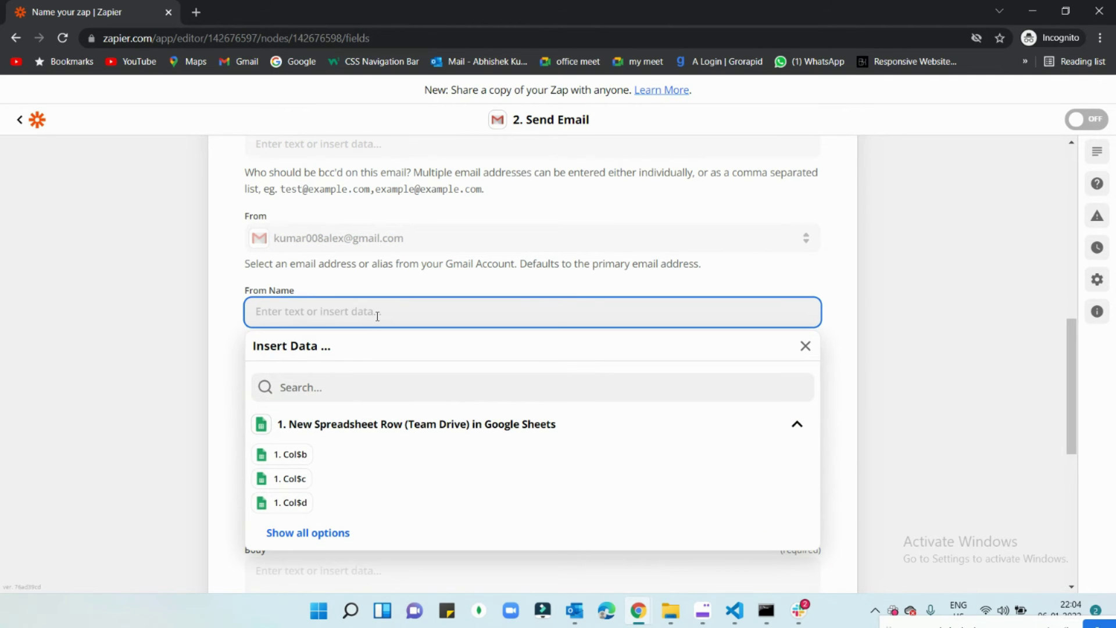
pyautogui.write('Abhishek')
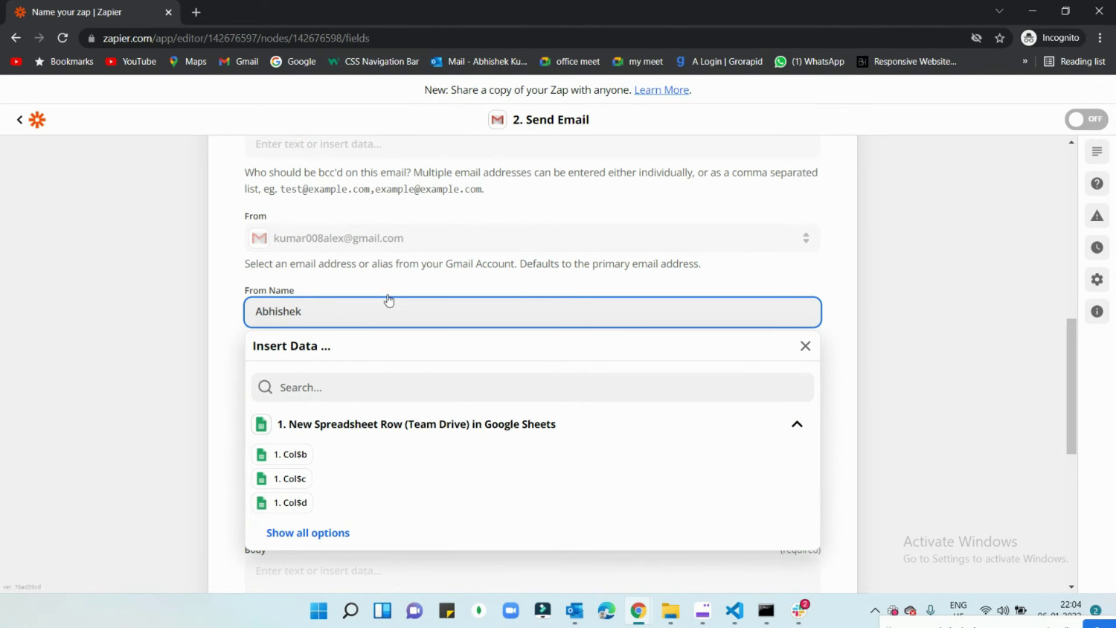
pyautogui.click(389, 290)
pyautogui.scroll(-1, 394, 289)
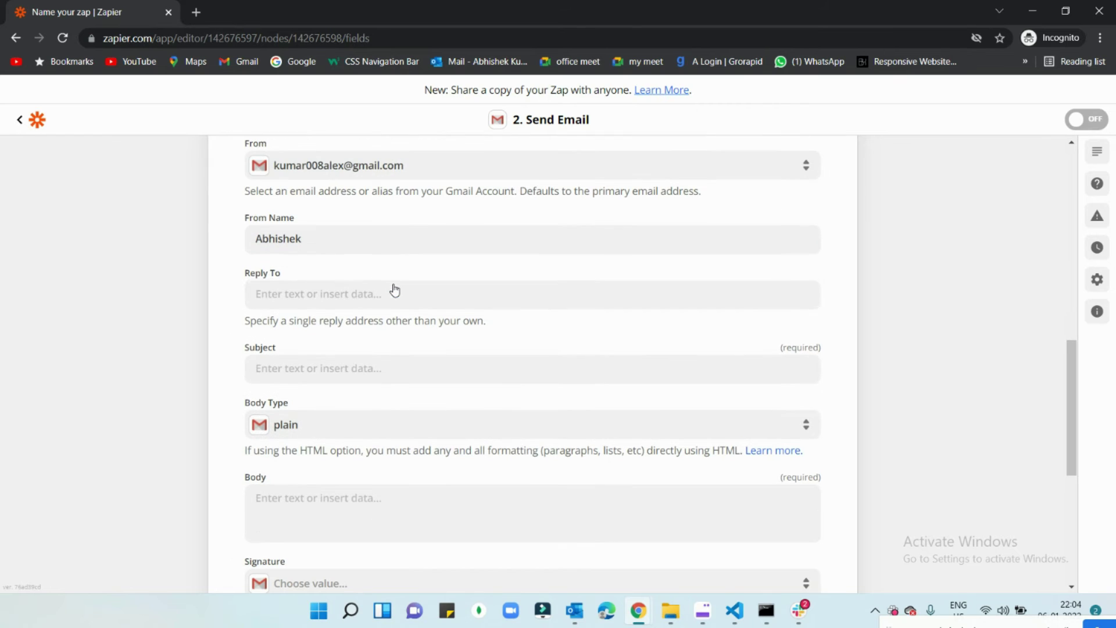
pyautogui.click(349, 294)
pyautogui.click(355, 268)
# Step: Enter the subject 'Hi from zapier' and a short 'Hi' greeting to the recipient as the body
pyautogui.click(375, 224)
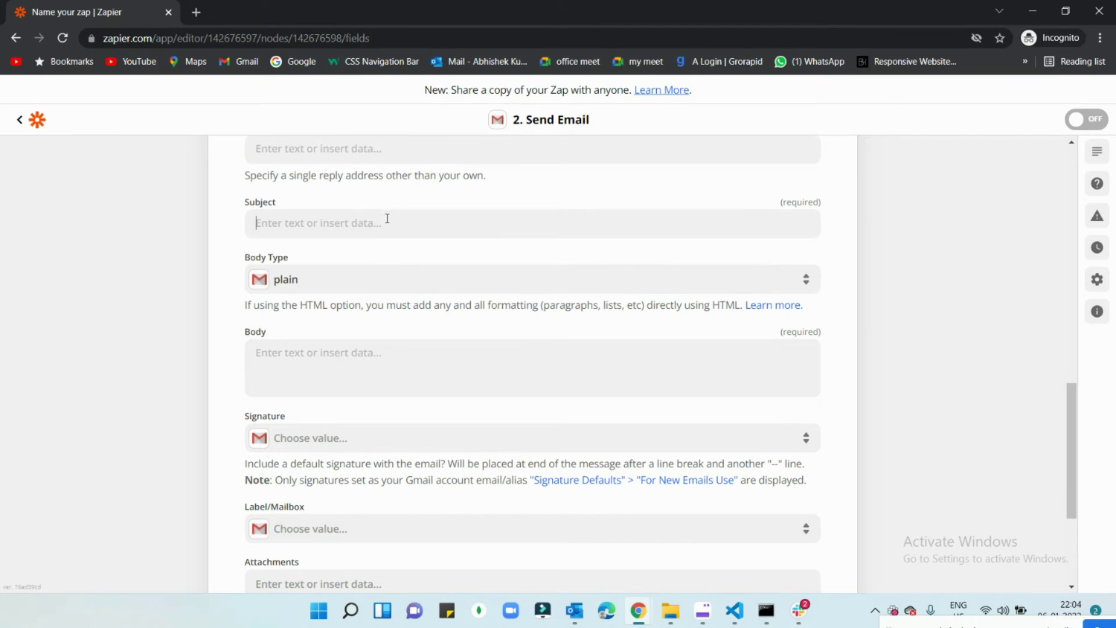
pyautogui.write('Hi')
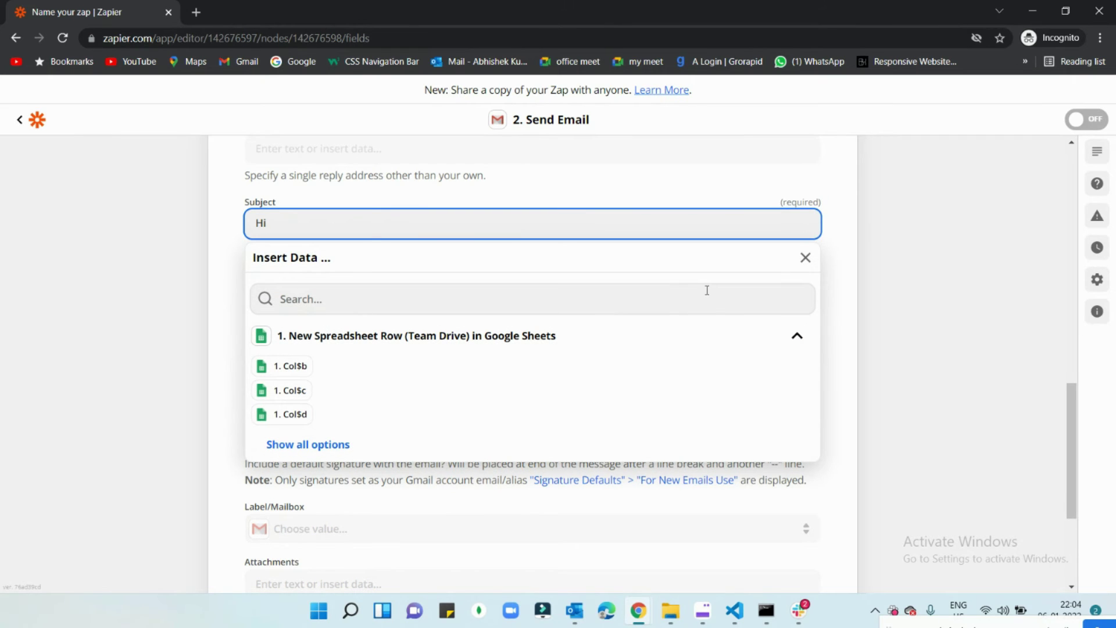
pyautogui.write('from zapier')
pyautogui.click(578, 201)
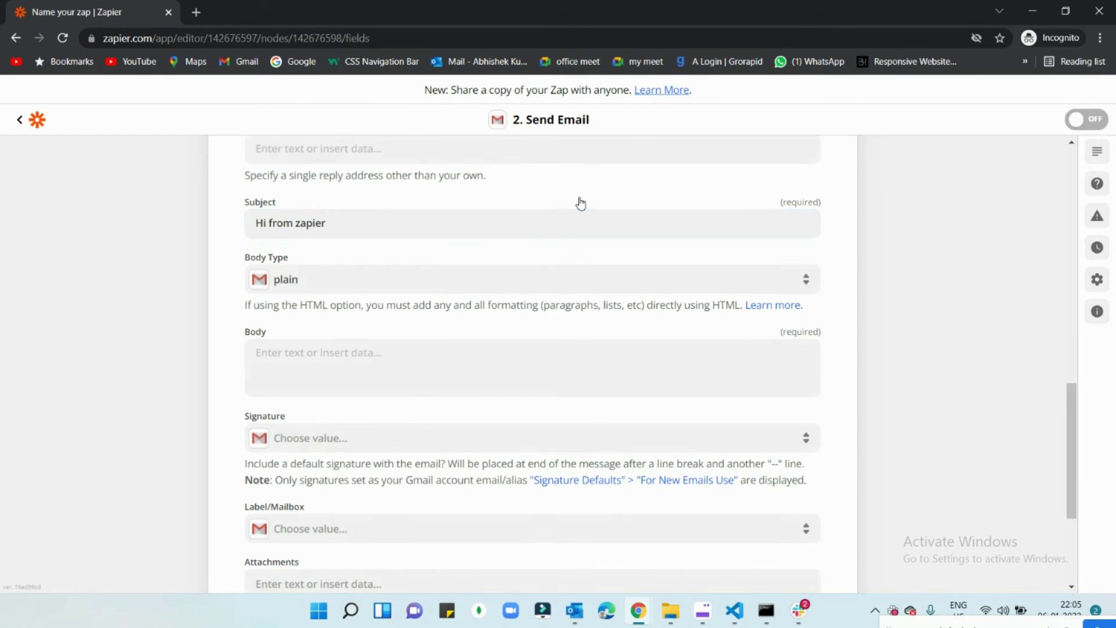
pyautogui.scroll(-3, 496, 242)
pyautogui.click(366, 224)
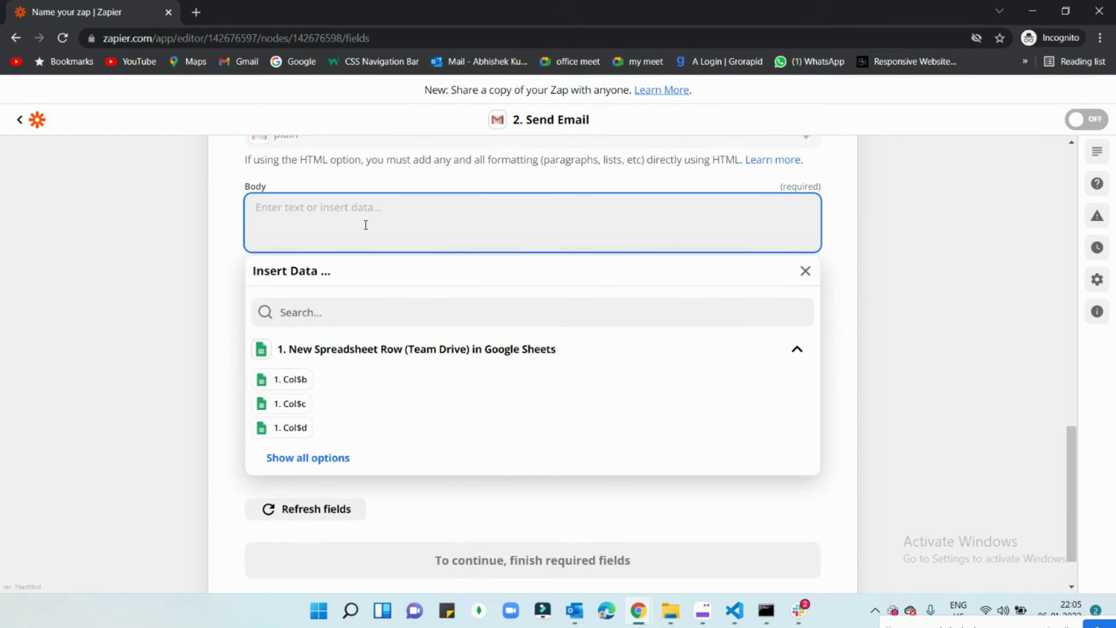
pyautogui.write('Hi abhishek,')
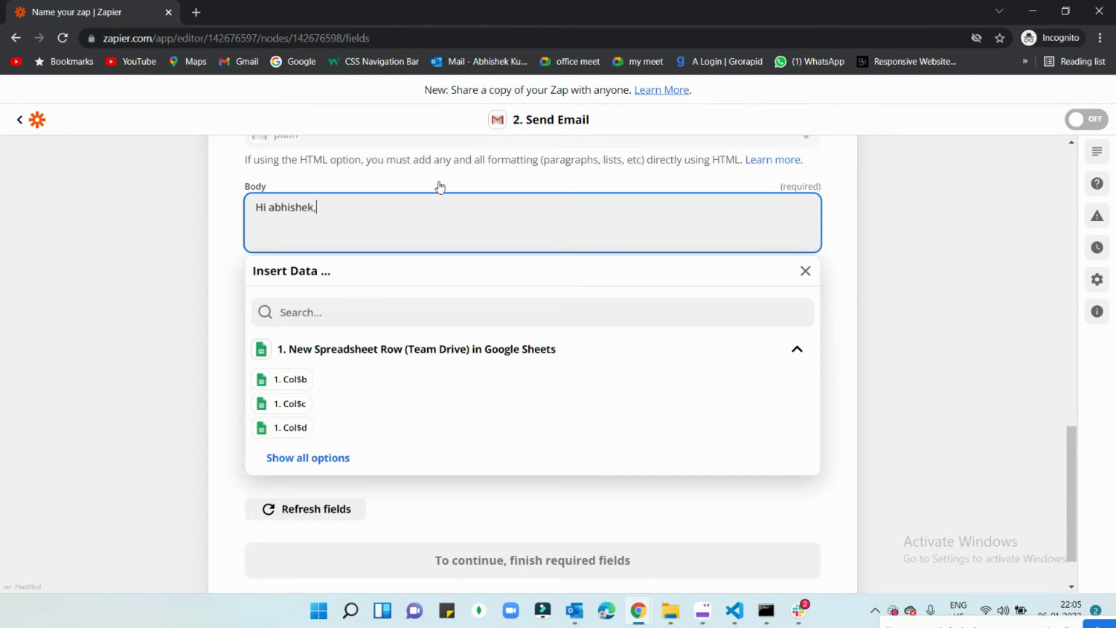
pyautogui.click(438, 186)
pyautogui.scroll(-3, 440, 279)
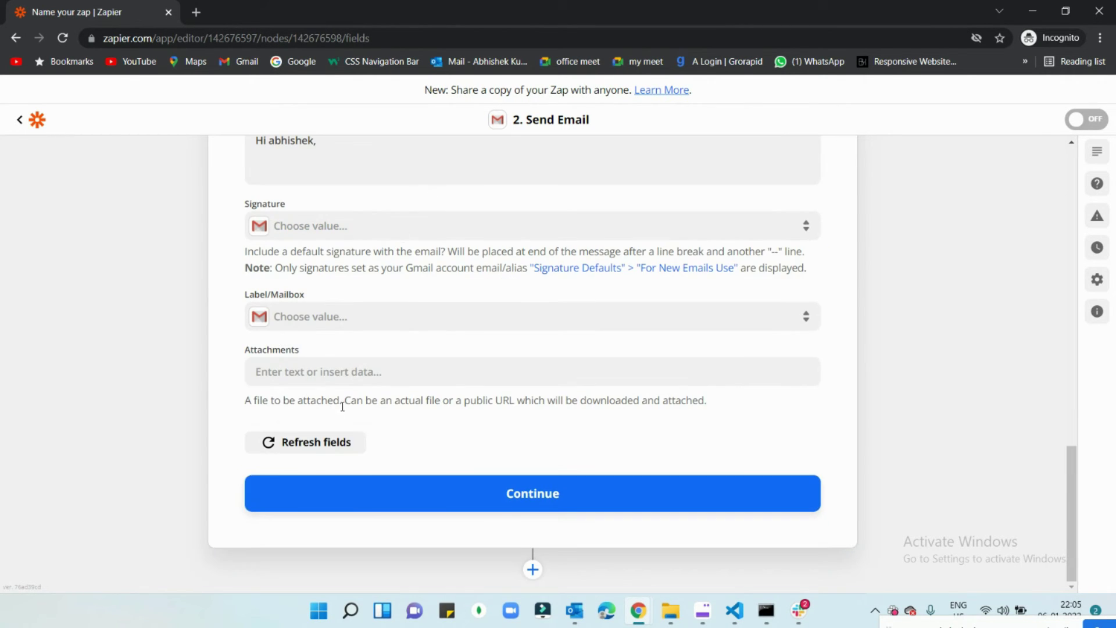
# Step: Send a test email from the Send Email action
pyautogui.click(545, 503)
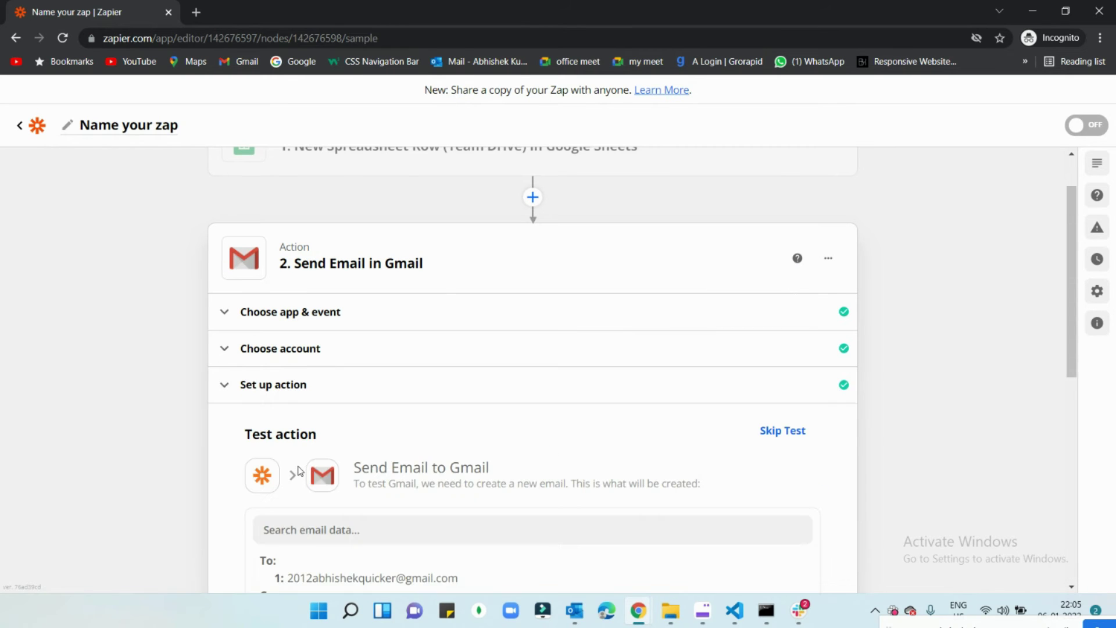
pyautogui.scroll(-8, 356, 378)
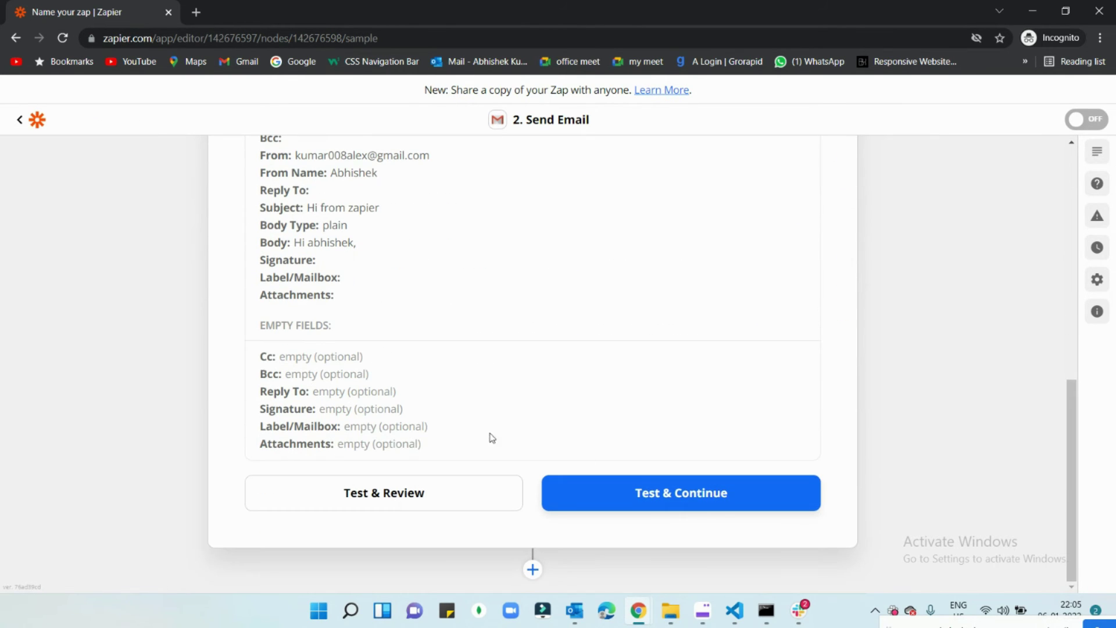
pyautogui.click(657, 494)
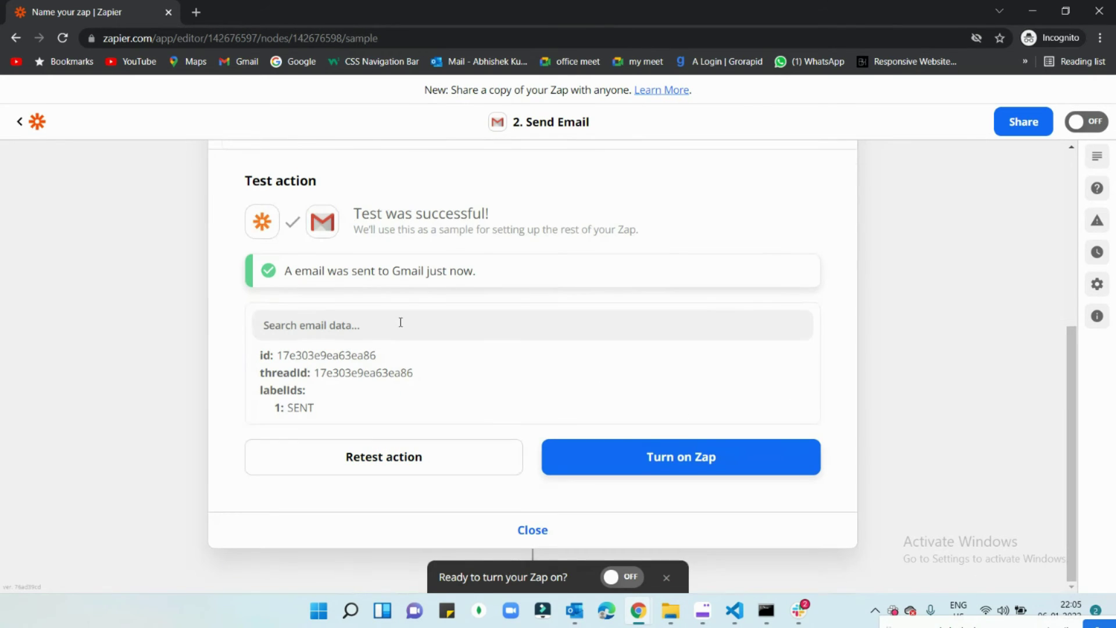
# Step: Turn on the Zap so the Sheets-to-Gmail workflow goes live
pyautogui.scroll(5, 323, 319)
pyautogui.scroll(-5, 545, 336)
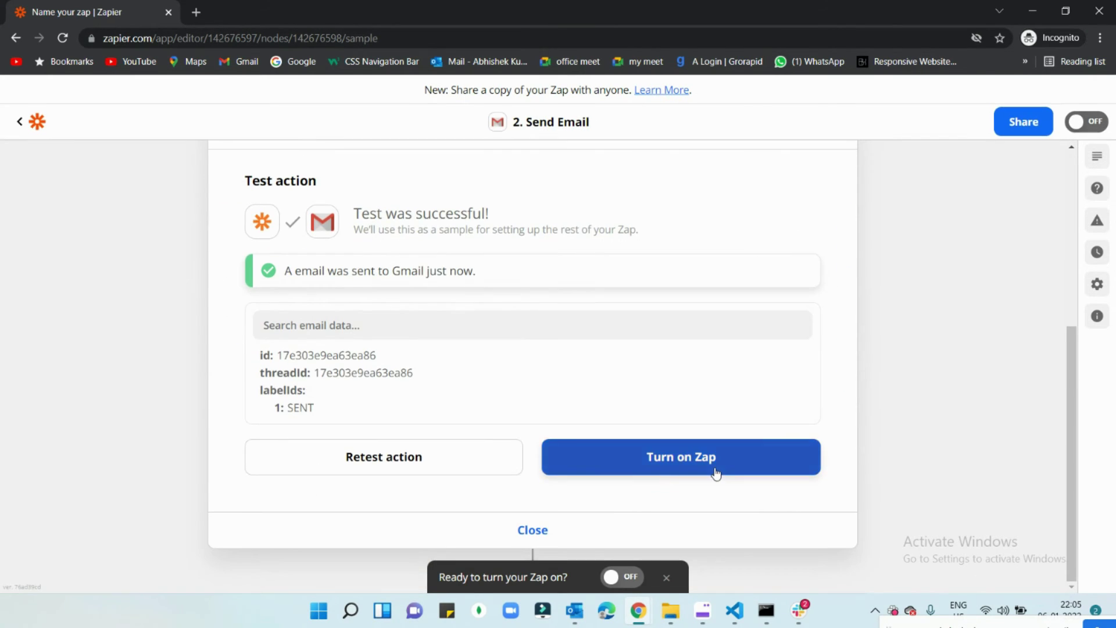
pyautogui.click(668, 470)
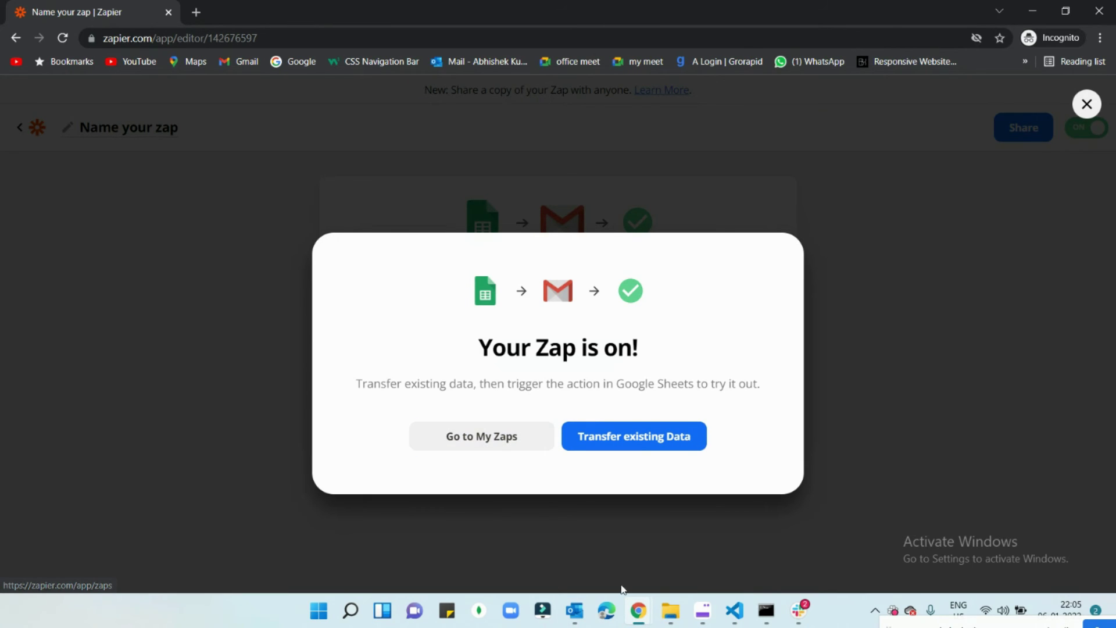
pyautogui.moveTo(638, 611)
pyautogui.click(498, 560)
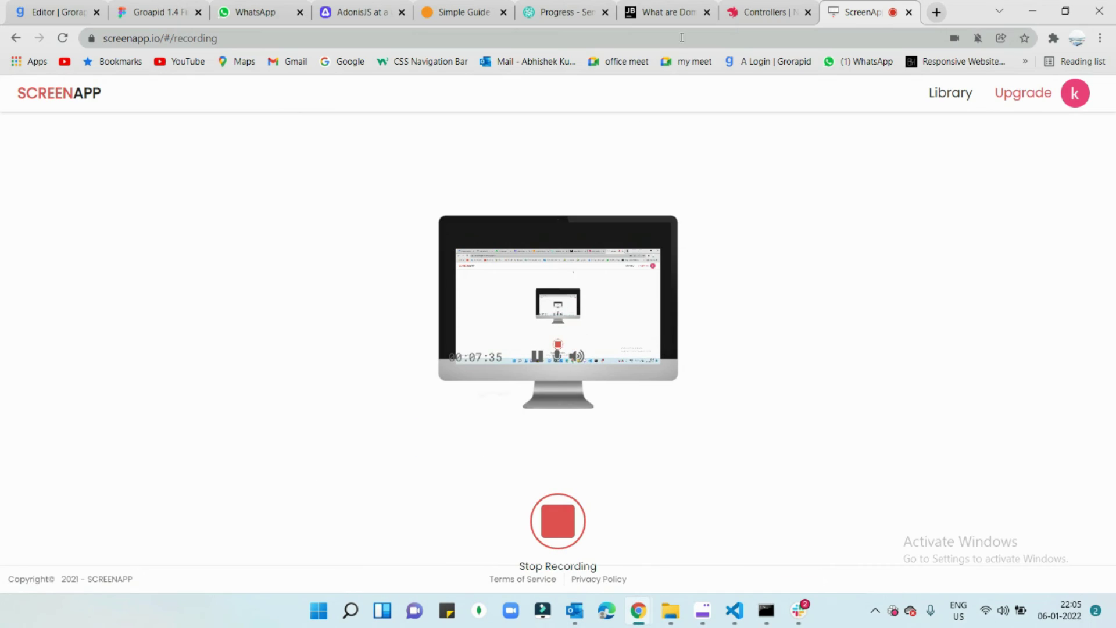
# Step: Open Gmail in a new tab and open the 'Hi from zapier' email
pyautogui.click(933, 13)
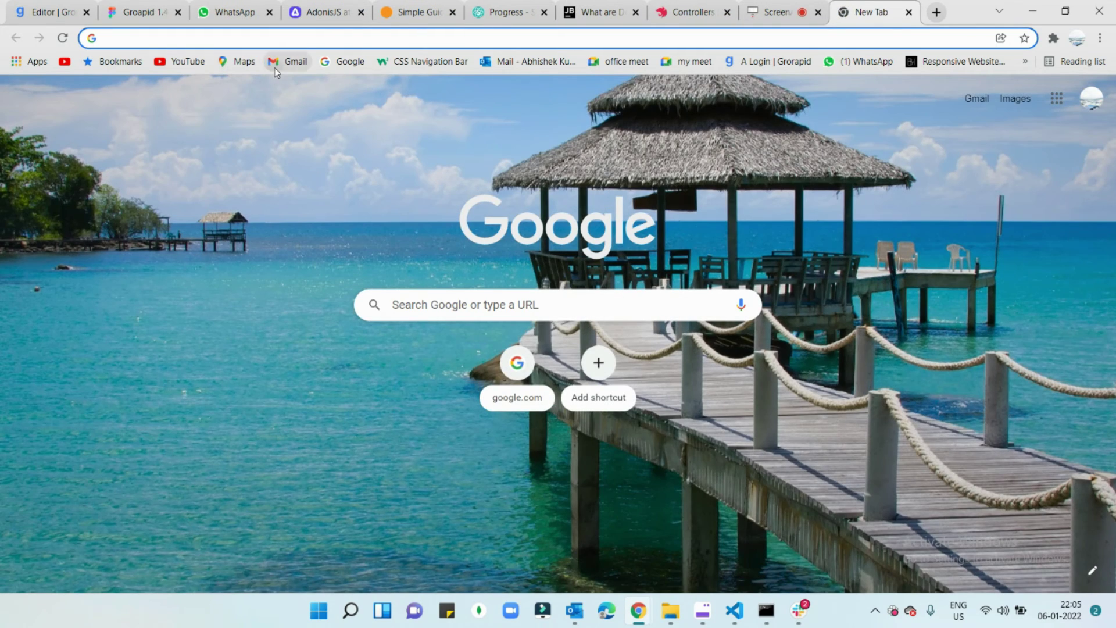
pyautogui.click(280, 63)
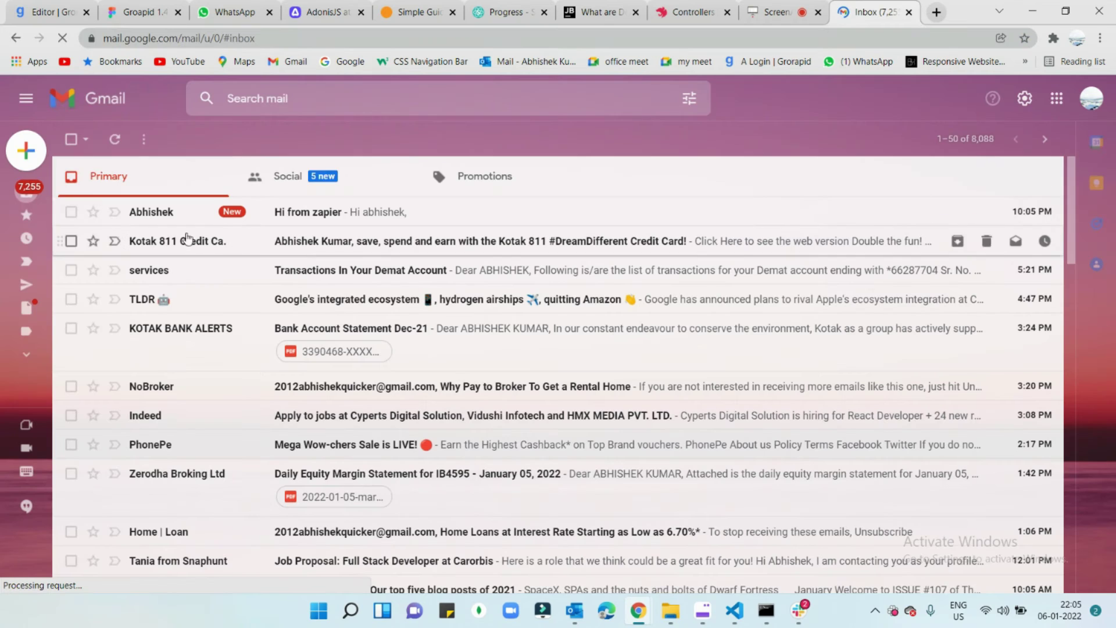
pyautogui.click(333, 214)
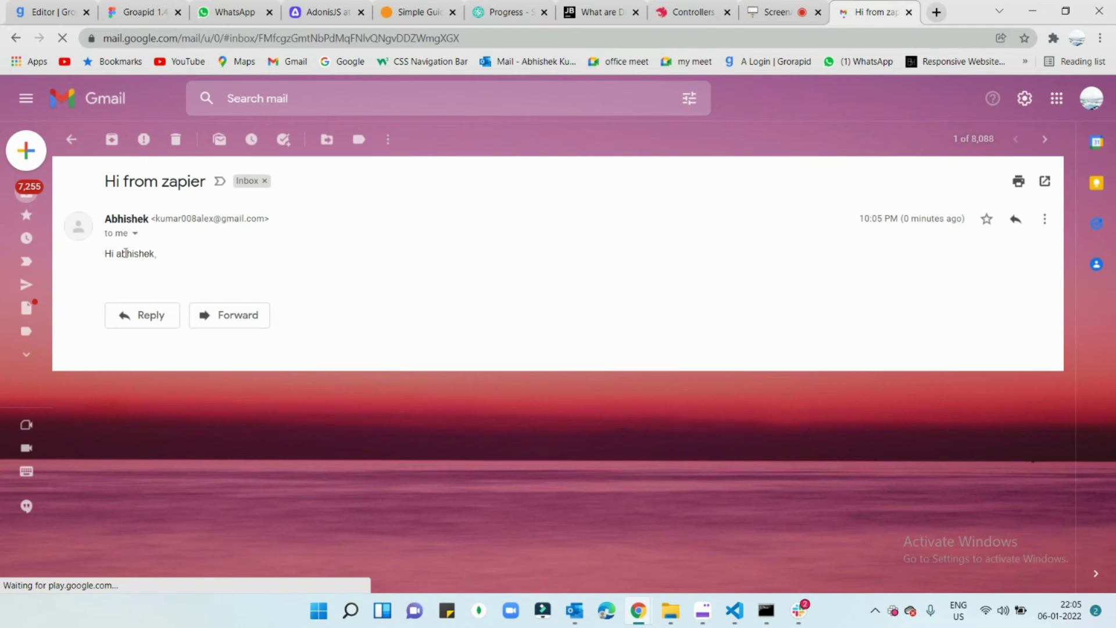
# Step: Highlight the email's sender, subject and greeting to confirm it came from Zapier, then open a new tab
pyautogui.moveTo(191, 256); pyautogui.dragTo(106, 228)
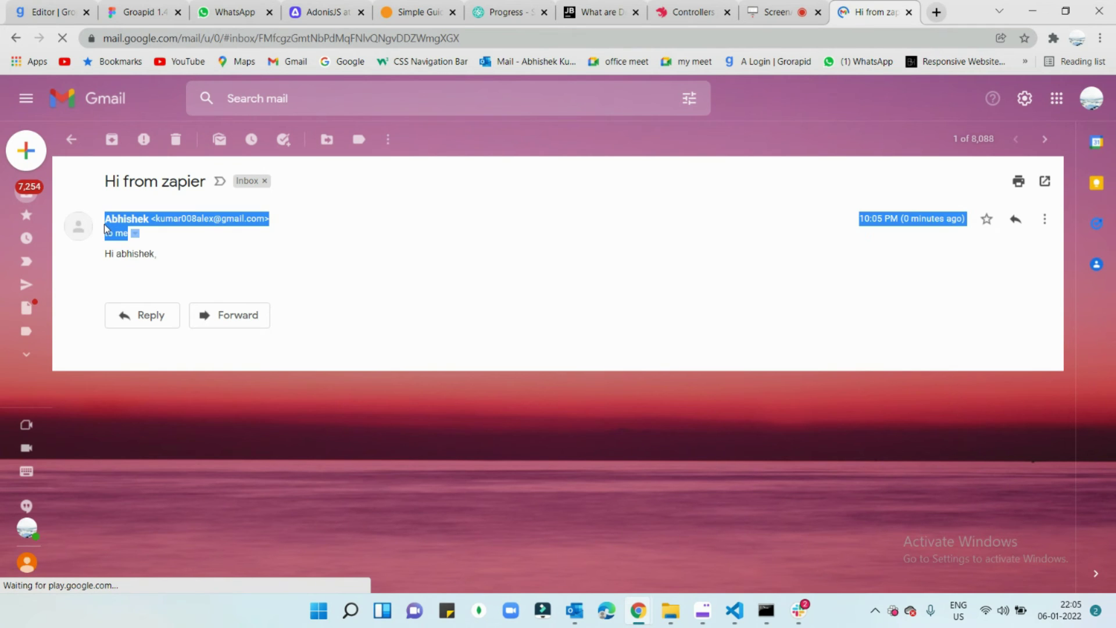
pyautogui.click(117, 184)
pyautogui.moveTo(116, 184); pyautogui.dragTo(207, 197)
pyautogui.moveTo(179, 257); pyautogui.dragTo(106, 254)
pyautogui.click(235, 275)
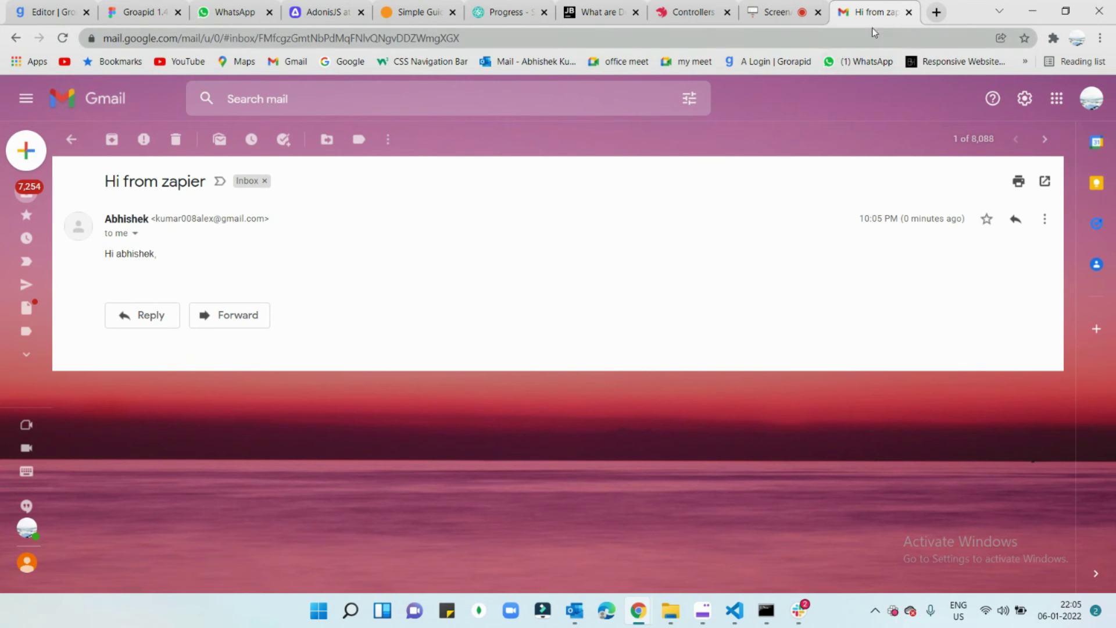
pyautogui.click(937, 13)
# Step: Search the web for Google Sheets and sign in from its product page
pyautogui.click(919, 34)
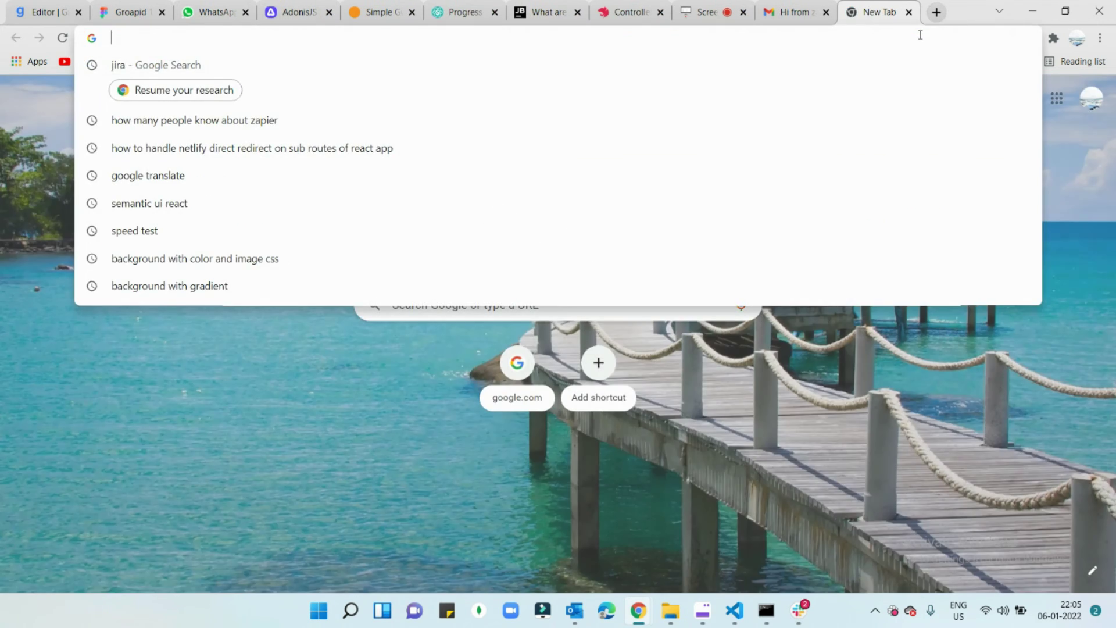
pyautogui.write('goog')
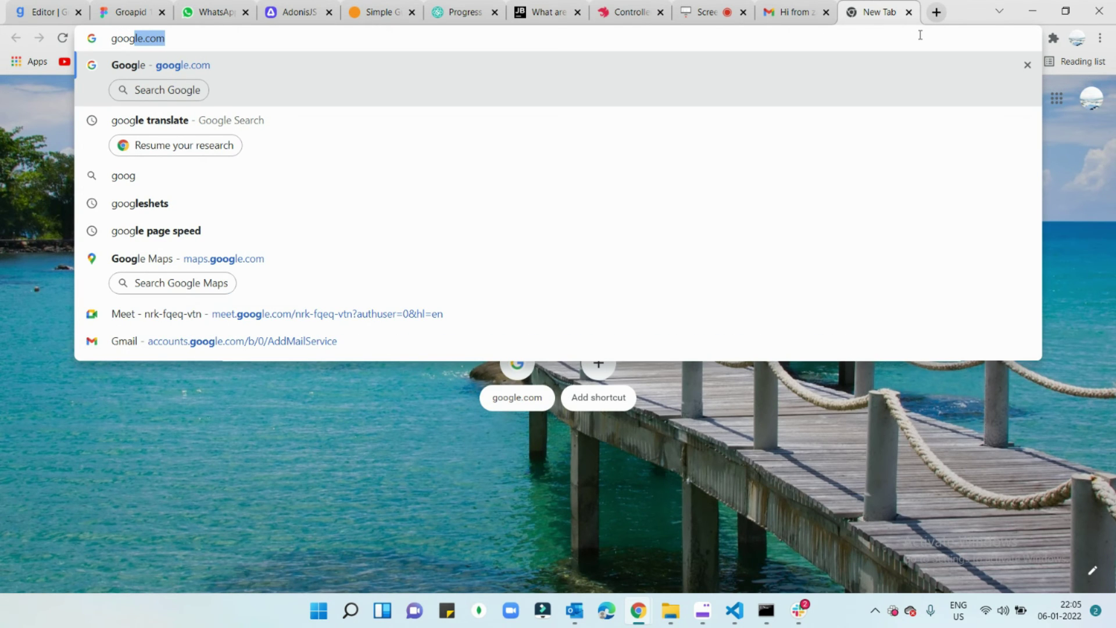
pyautogui.write('gleshe')
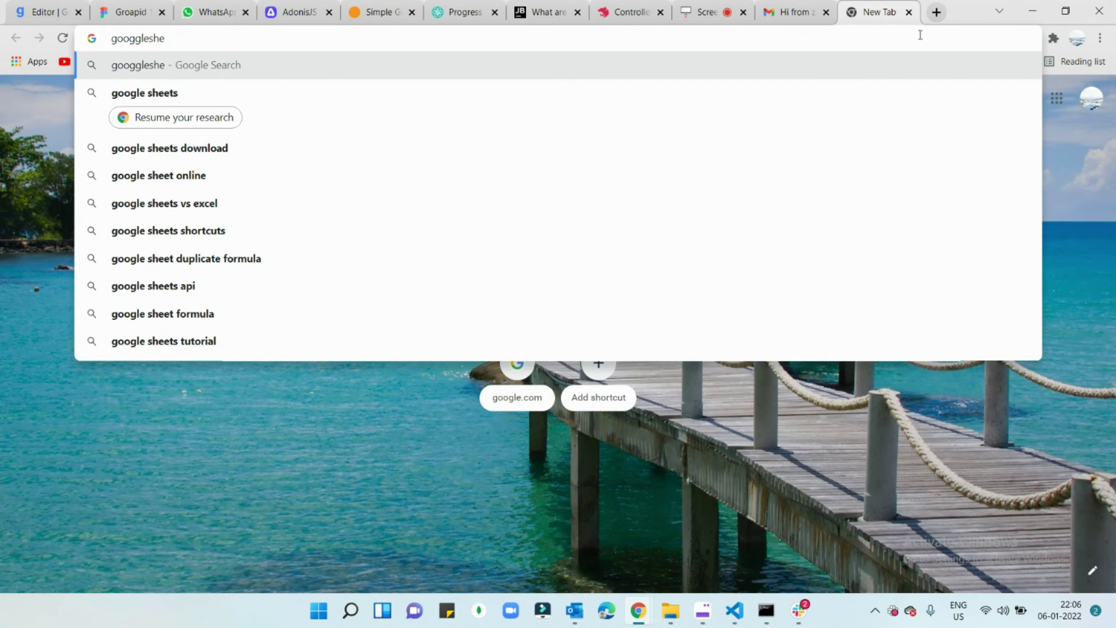
pyautogui.click(398, 92)
pyautogui.click(298, 224)
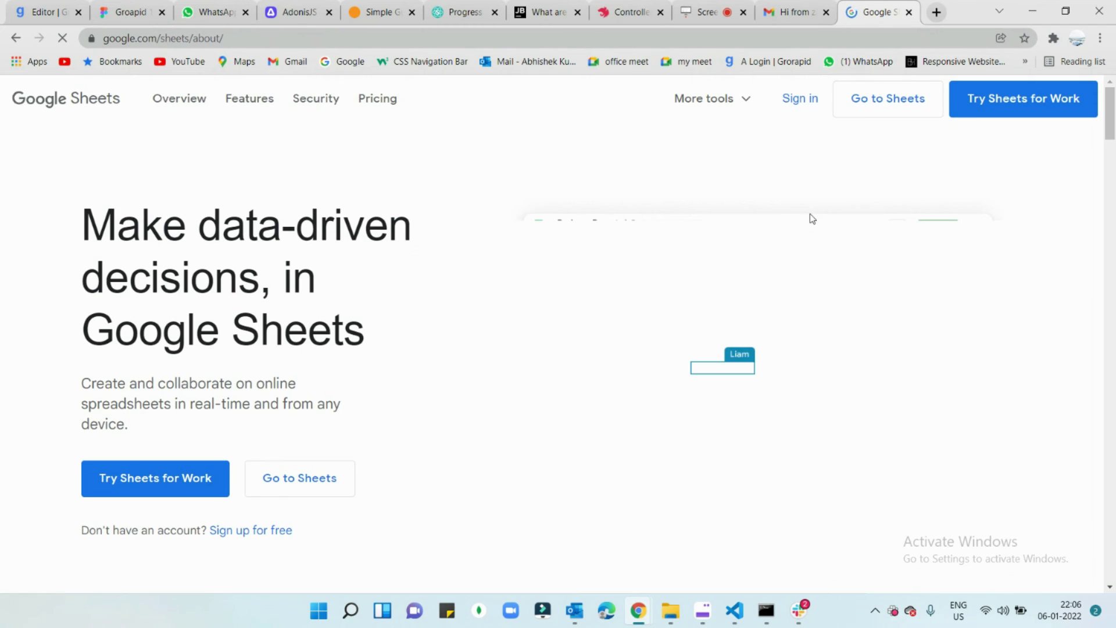
pyautogui.click(798, 99)
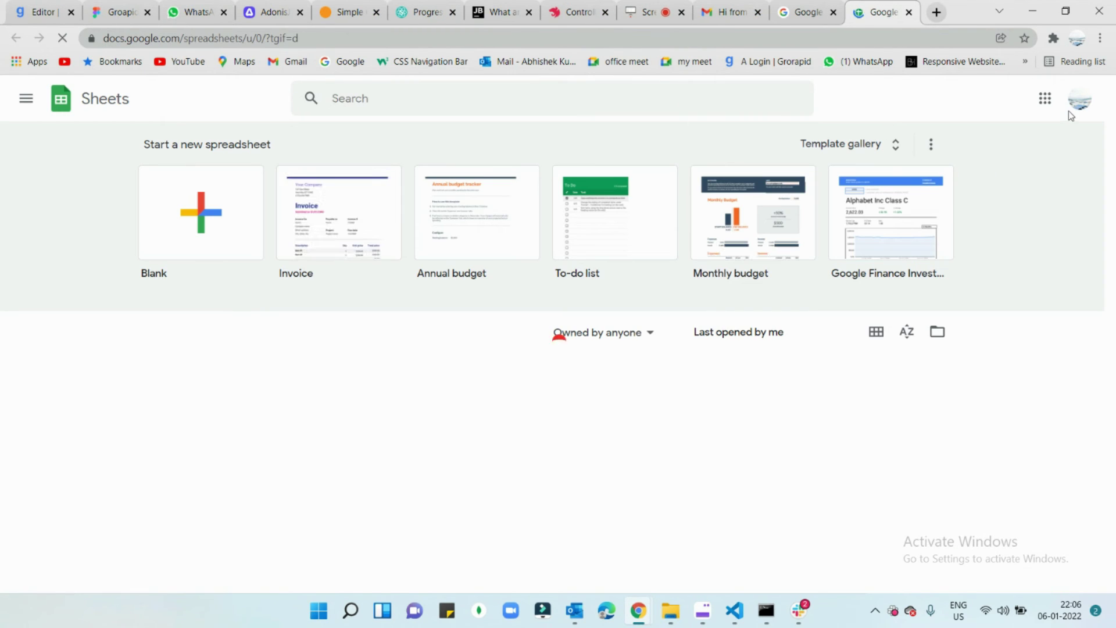
# Step: Switch to the other Google account, close the extra tab and open Untitled spreadsheet2
pyautogui.click(1079, 99)
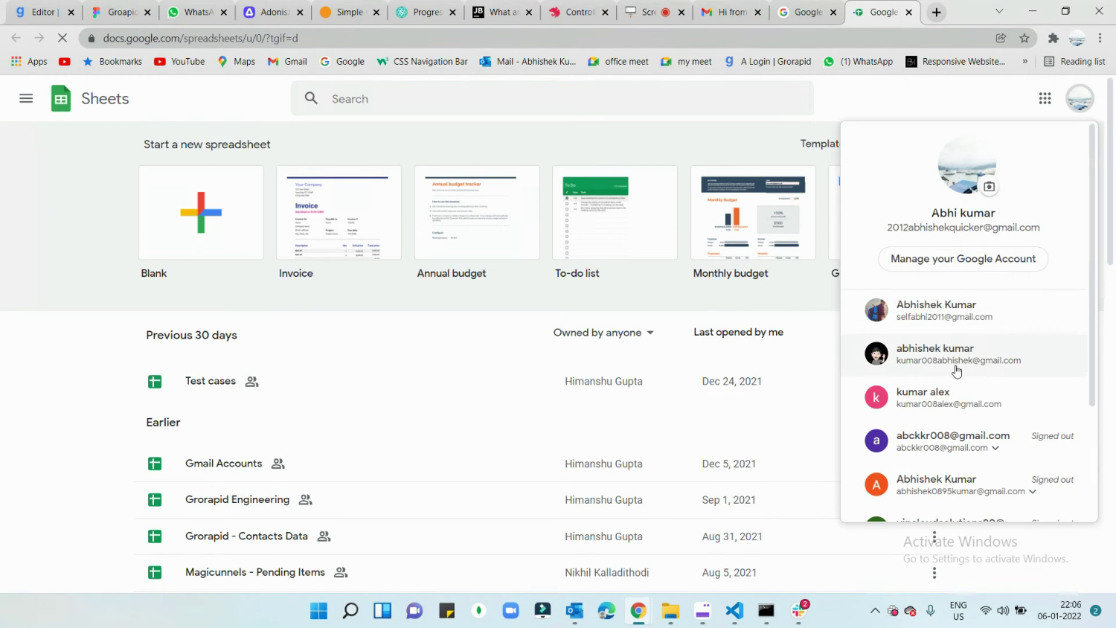
pyautogui.click(941, 397)
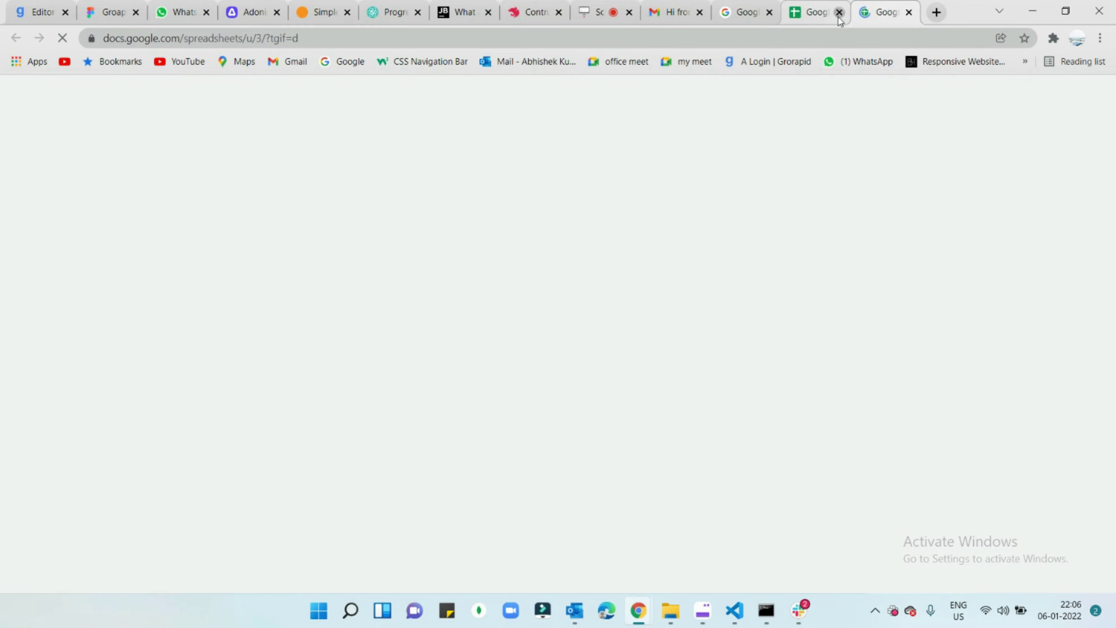
pyautogui.click(838, 13)
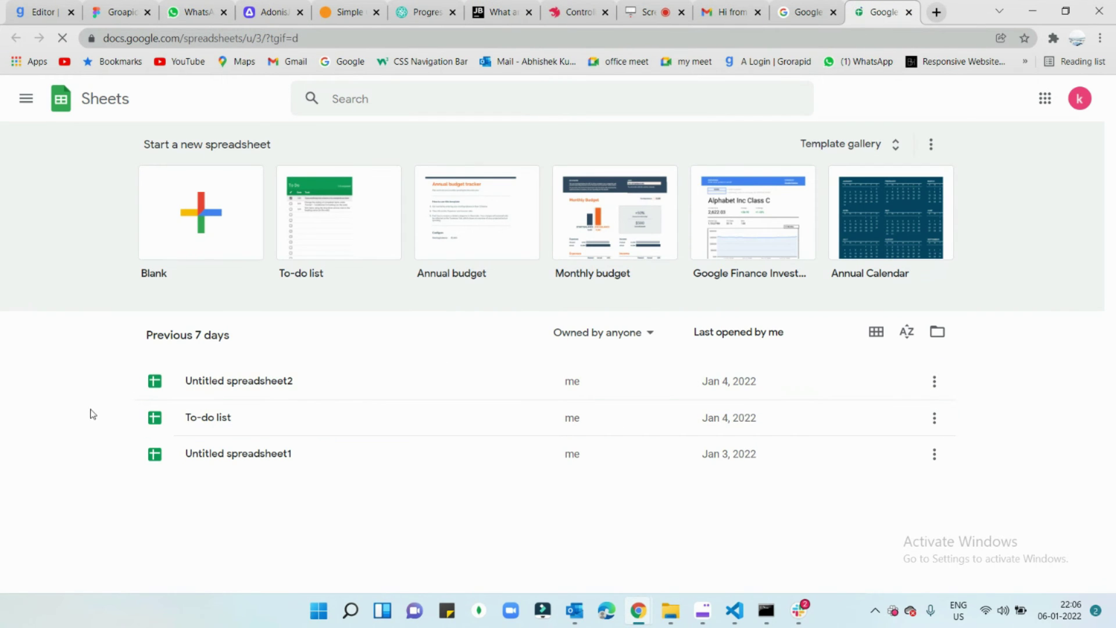
pyautogui.click(248, 381)
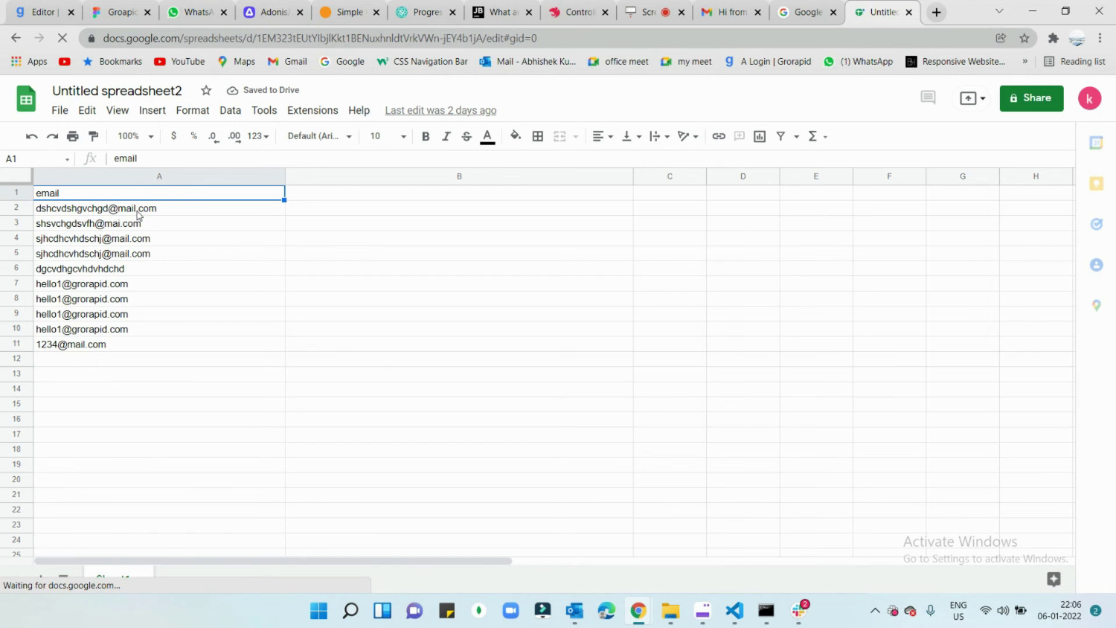
# Step: Enter a new test email address in cell A12 and commit it
pyautogui.click(87, 361)
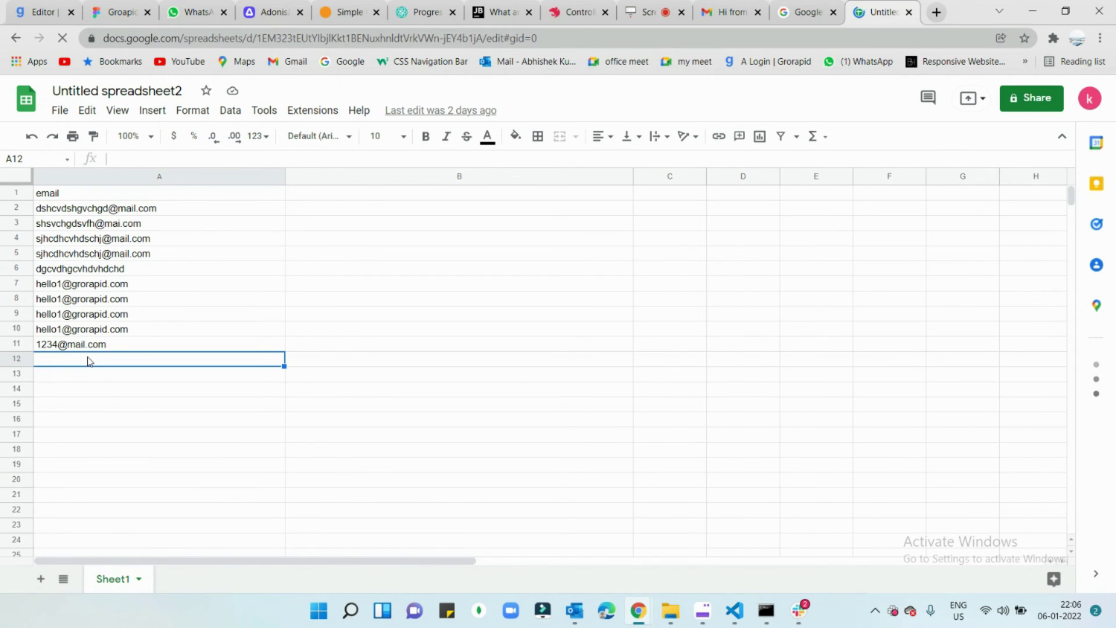
pyautogui.doubleClick(76, 363)
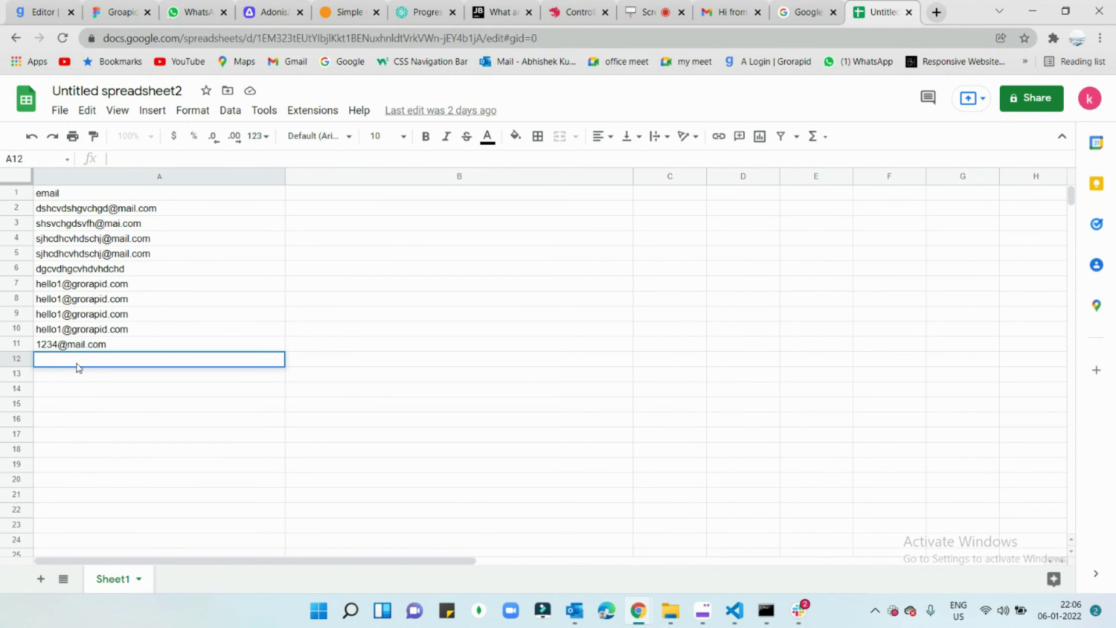
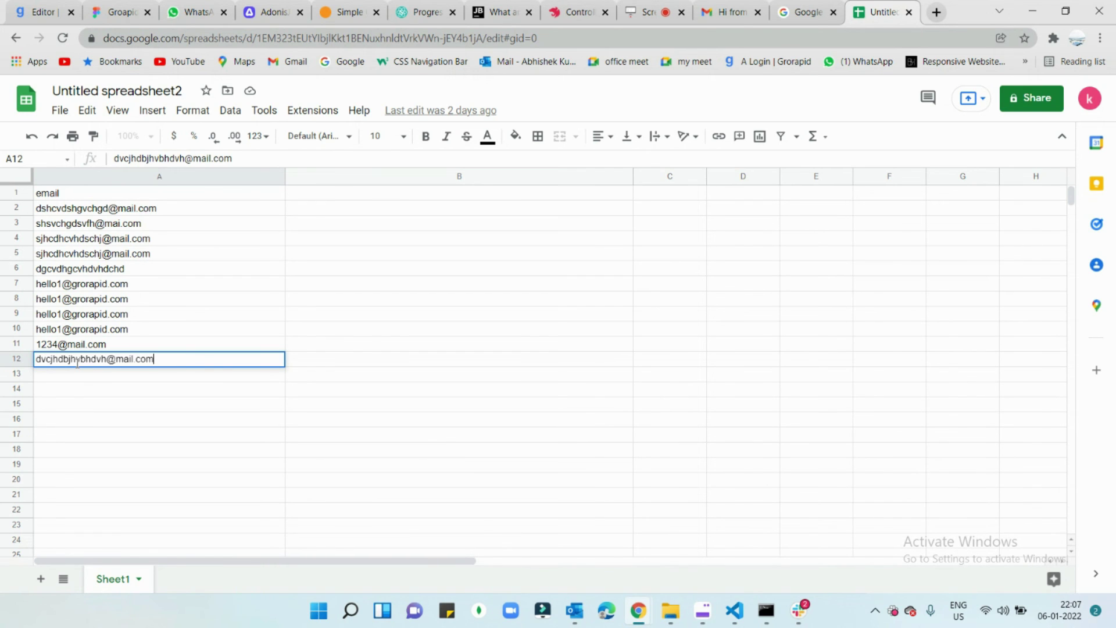
pyautogui.click(318, 378)
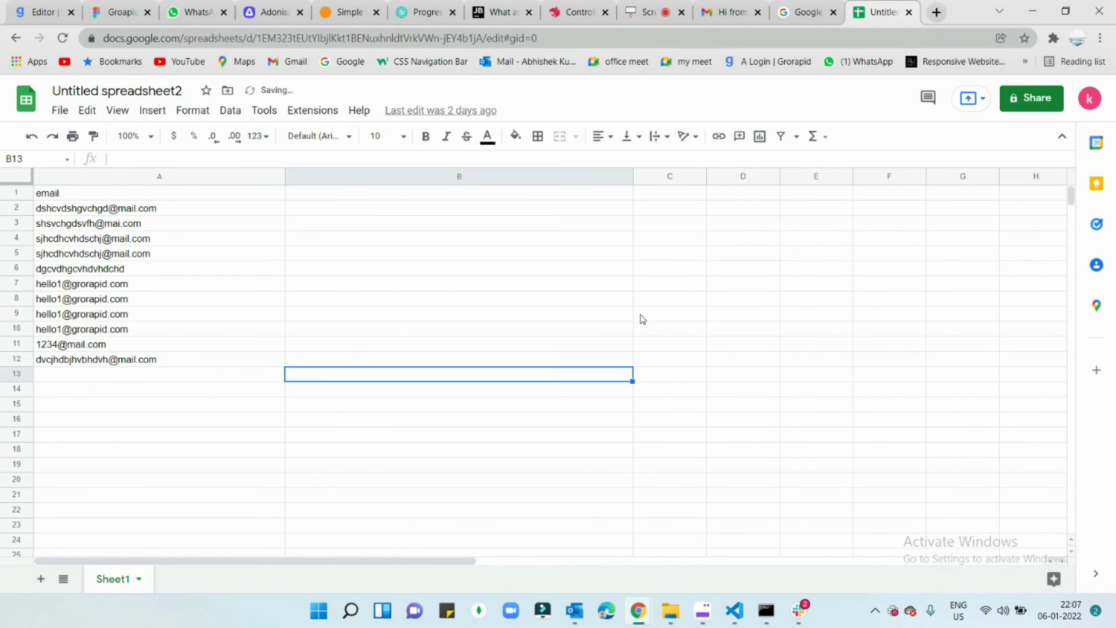
# Step: Switch to the Zapier window and go to the My Zaps list
pyautogui.moveTo(639, 610)
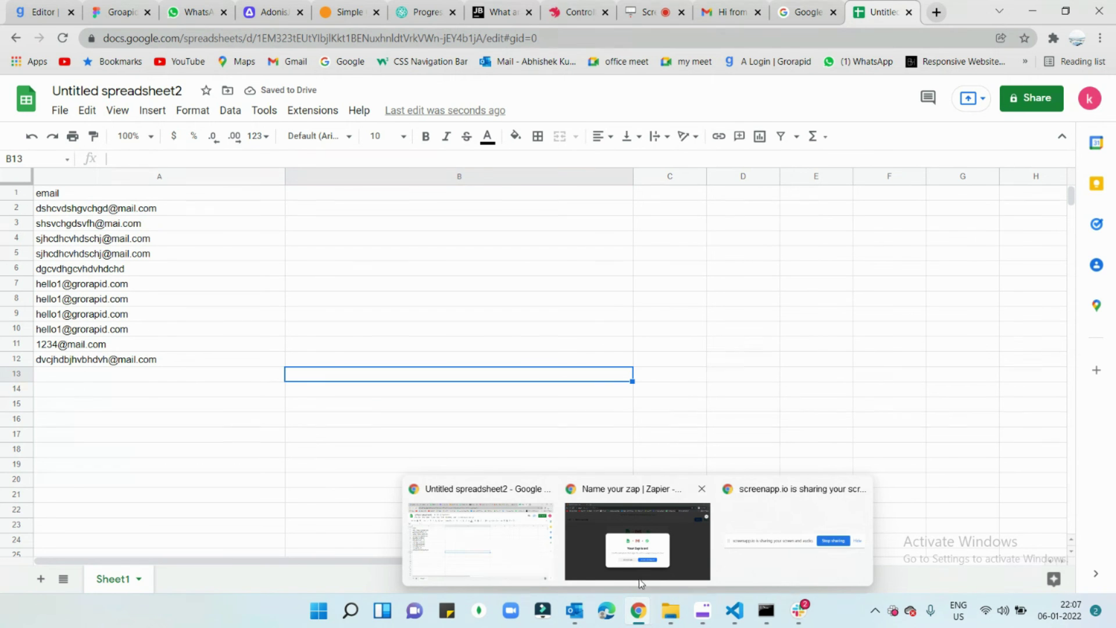
pyautogui.click(632, 526)
pyautogui.click(480, 439)
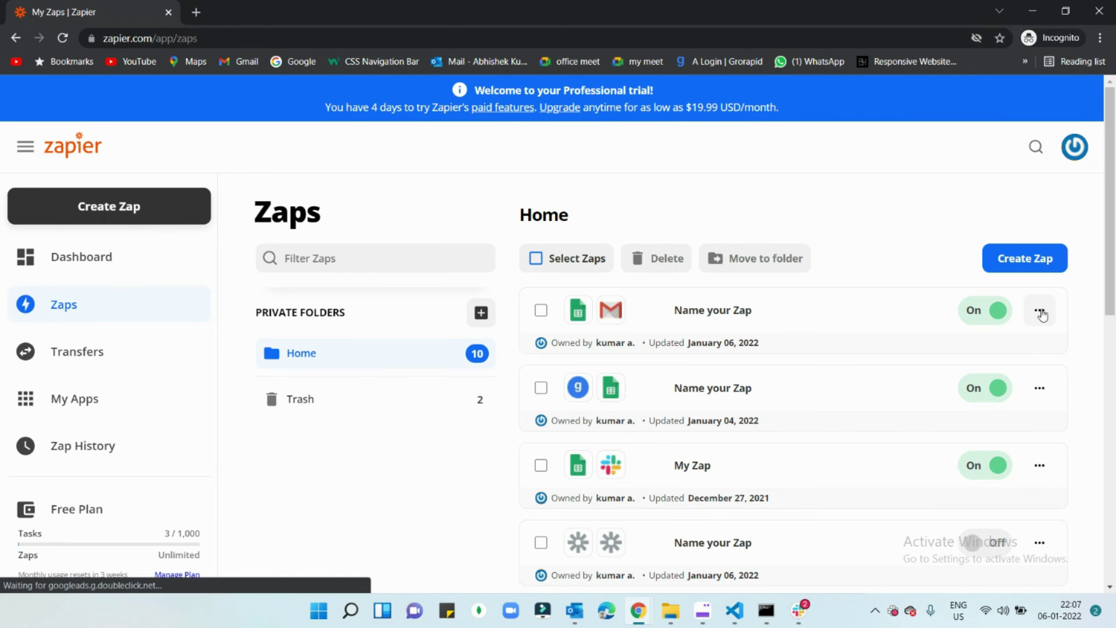
# Step: Open and dismiss the Sheets-to-Gmail Zap's options menu, checking the Zap is switched on
pyautogui.click(1039, 311)
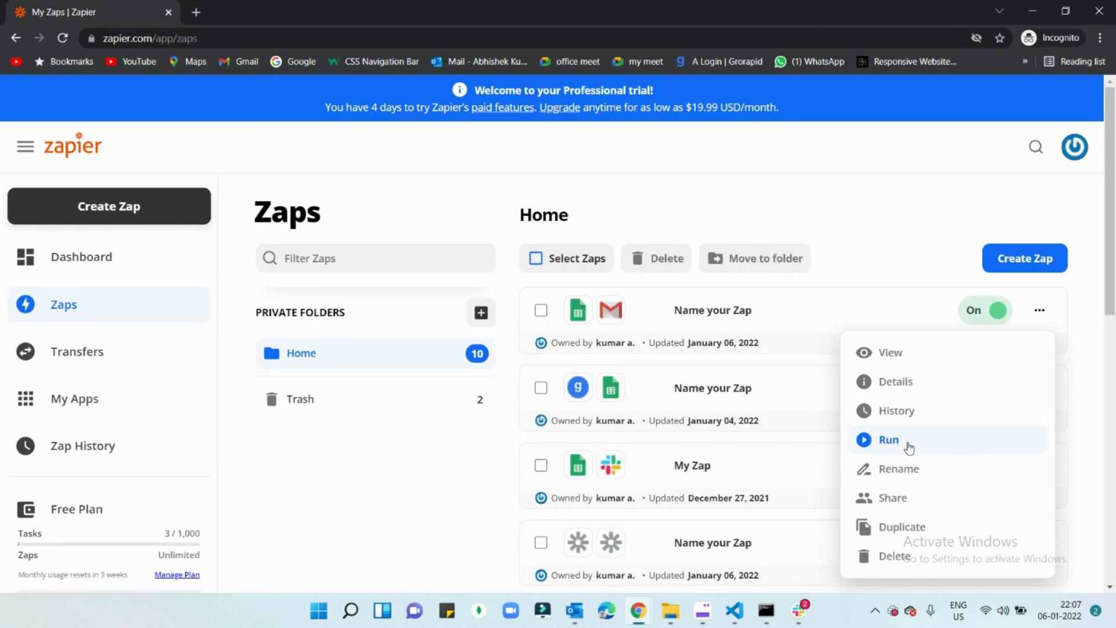
pyautogui.click(941, 279)
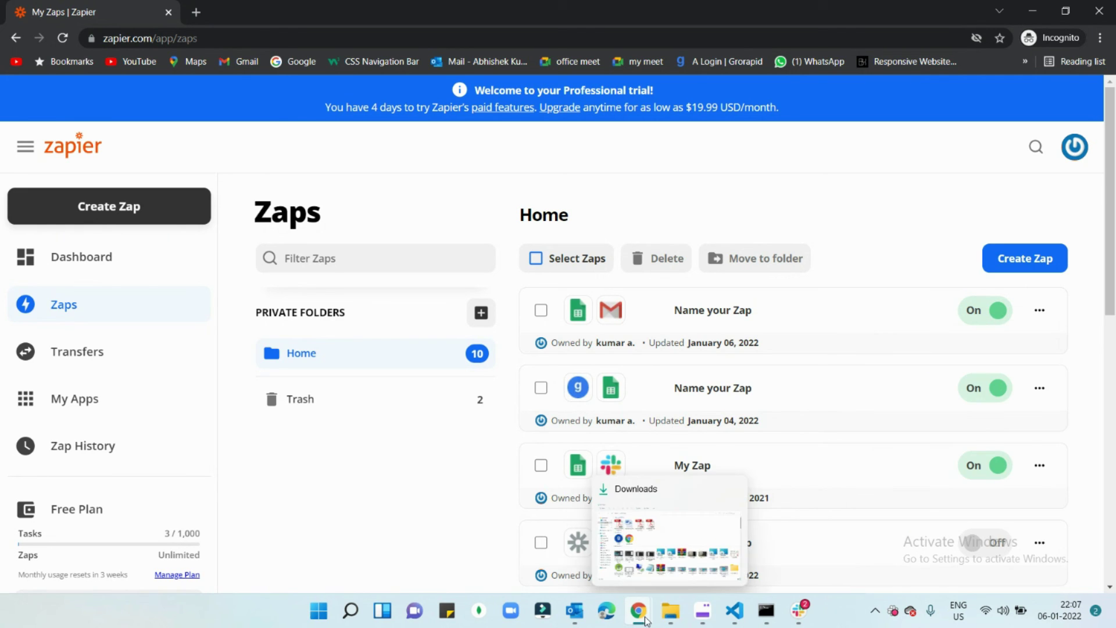
# Step: Open the newest 'Hi from zapier' email from the Gmail inbox, then return to the spreadsheet tab
pyautogui.click(420, 499)
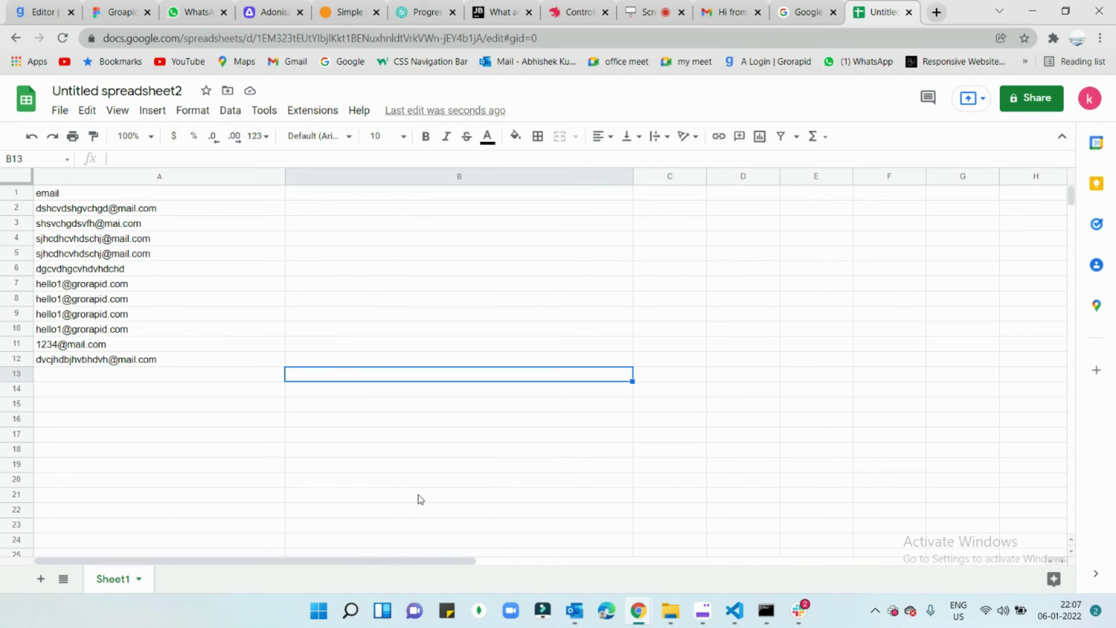
pyautogui.click(738, 8)
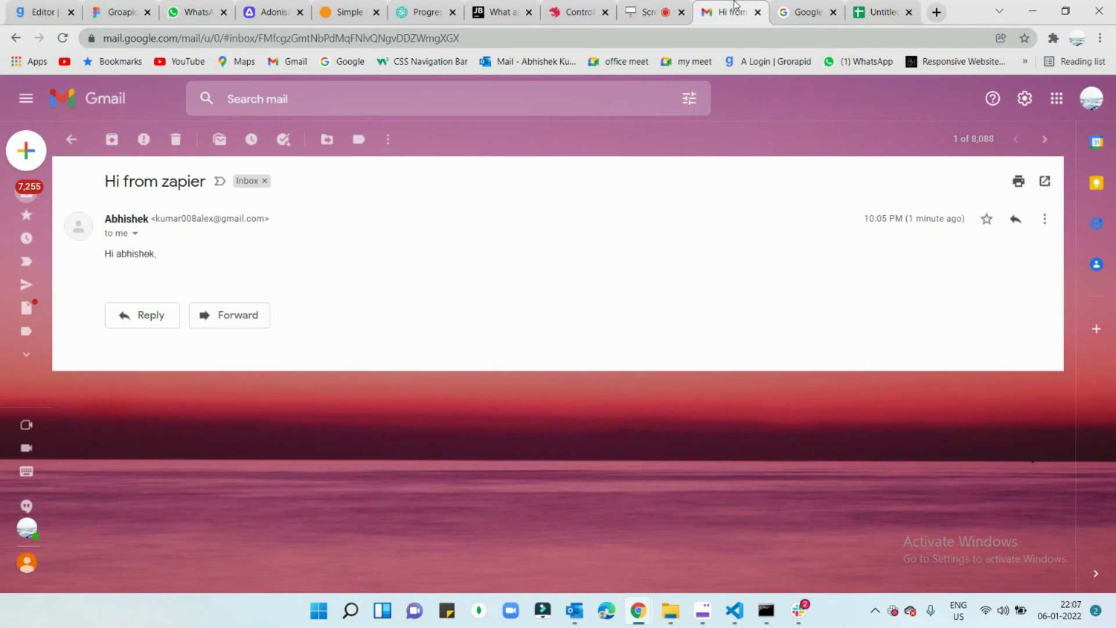
pyautogui.click(71, 141)
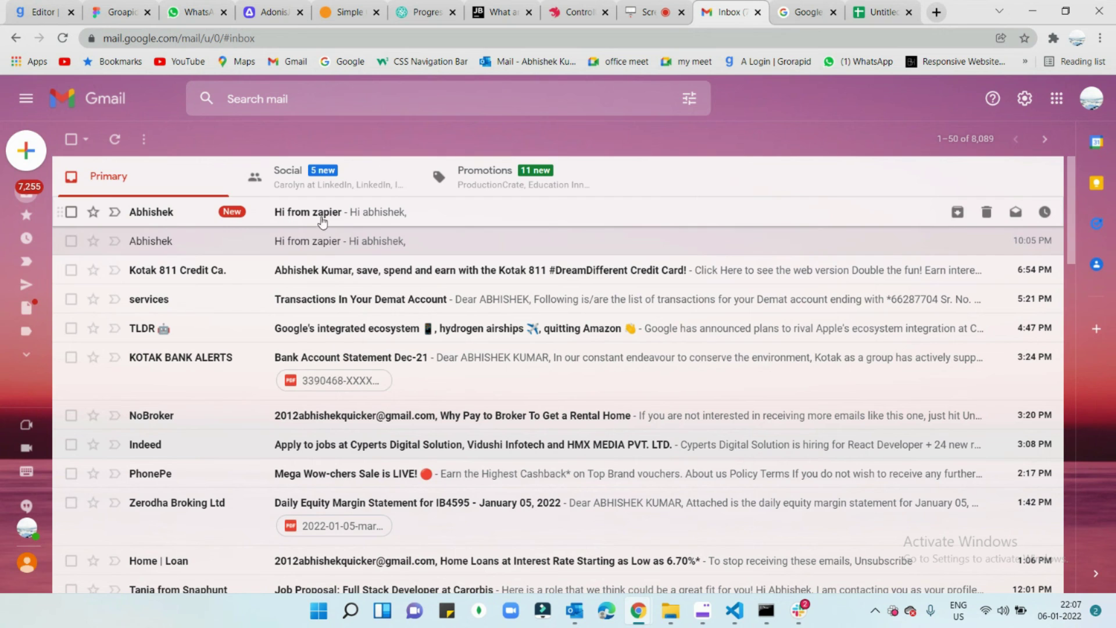
pyautogui.click(294, 216)
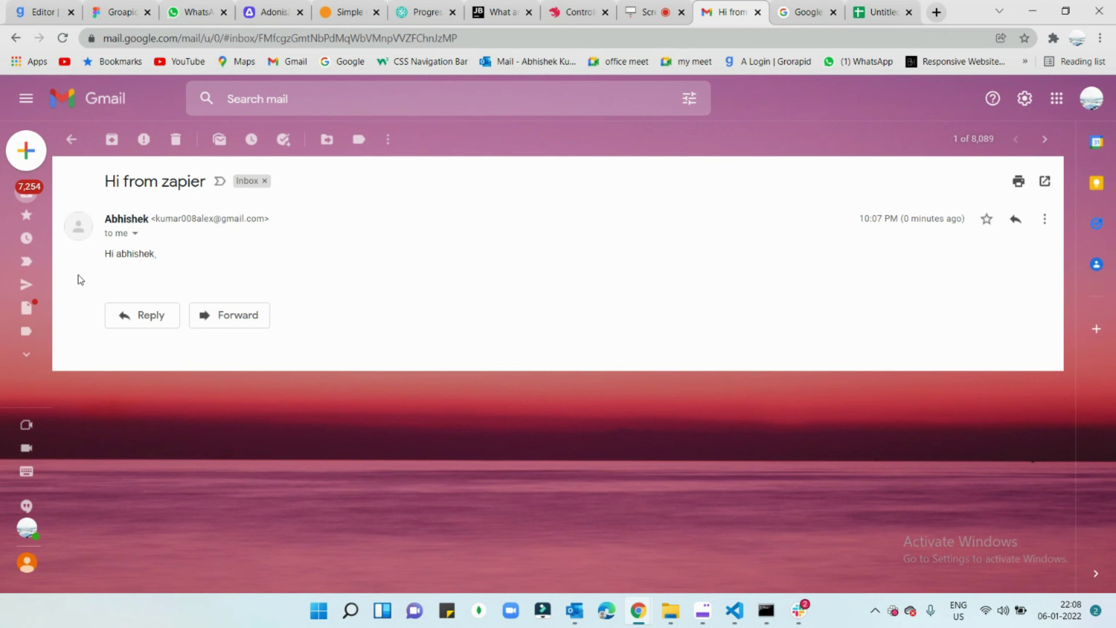
pyautogui.click(880, 12)
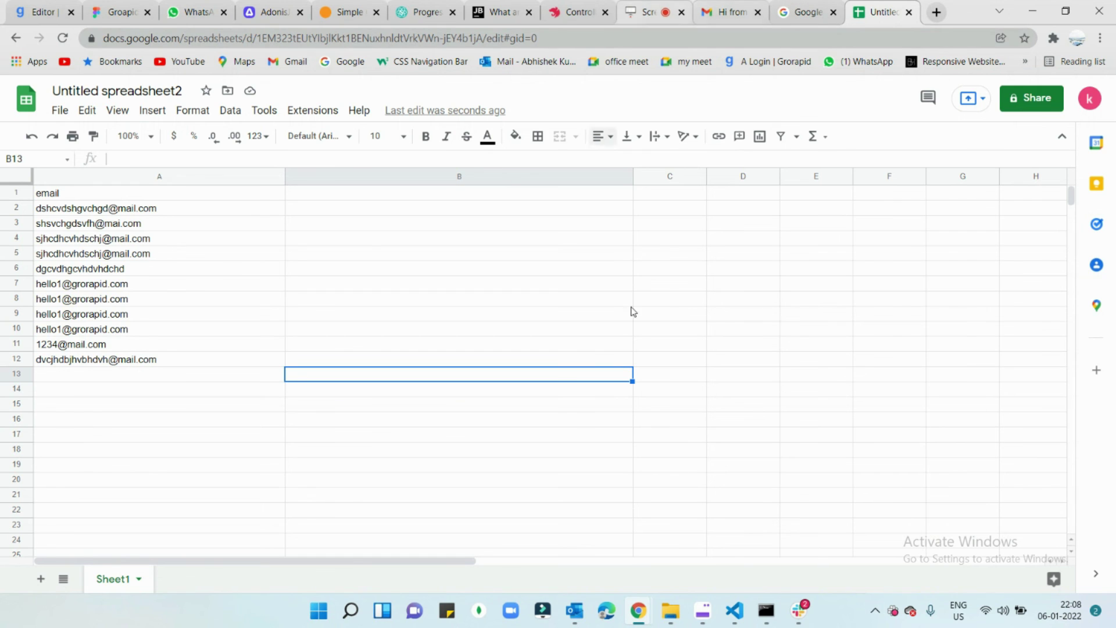
# Step: Bring the Zapier My Zaps window forward and close it
pyautogui.moveTo(641, 622)
pyautogui.click(630, 529)
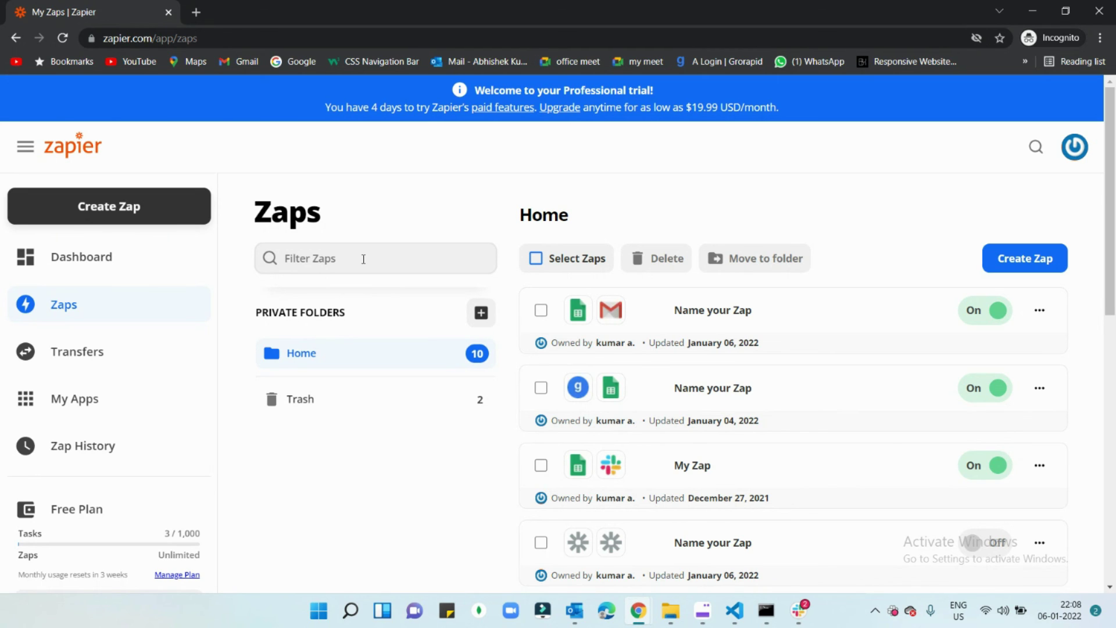
pyautogui.click(1096, 8)
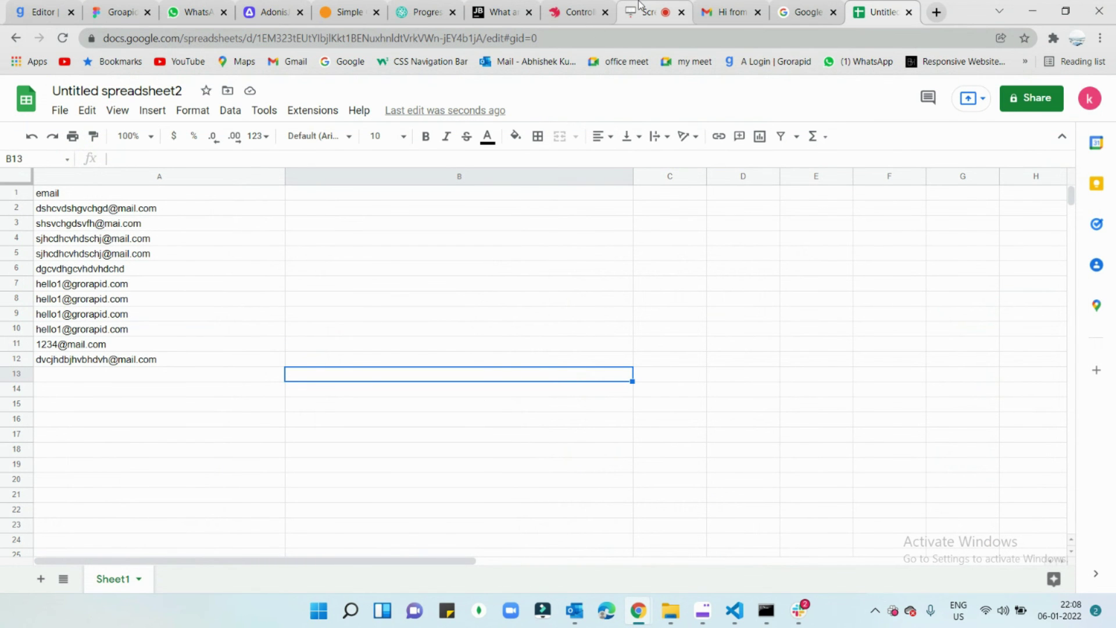